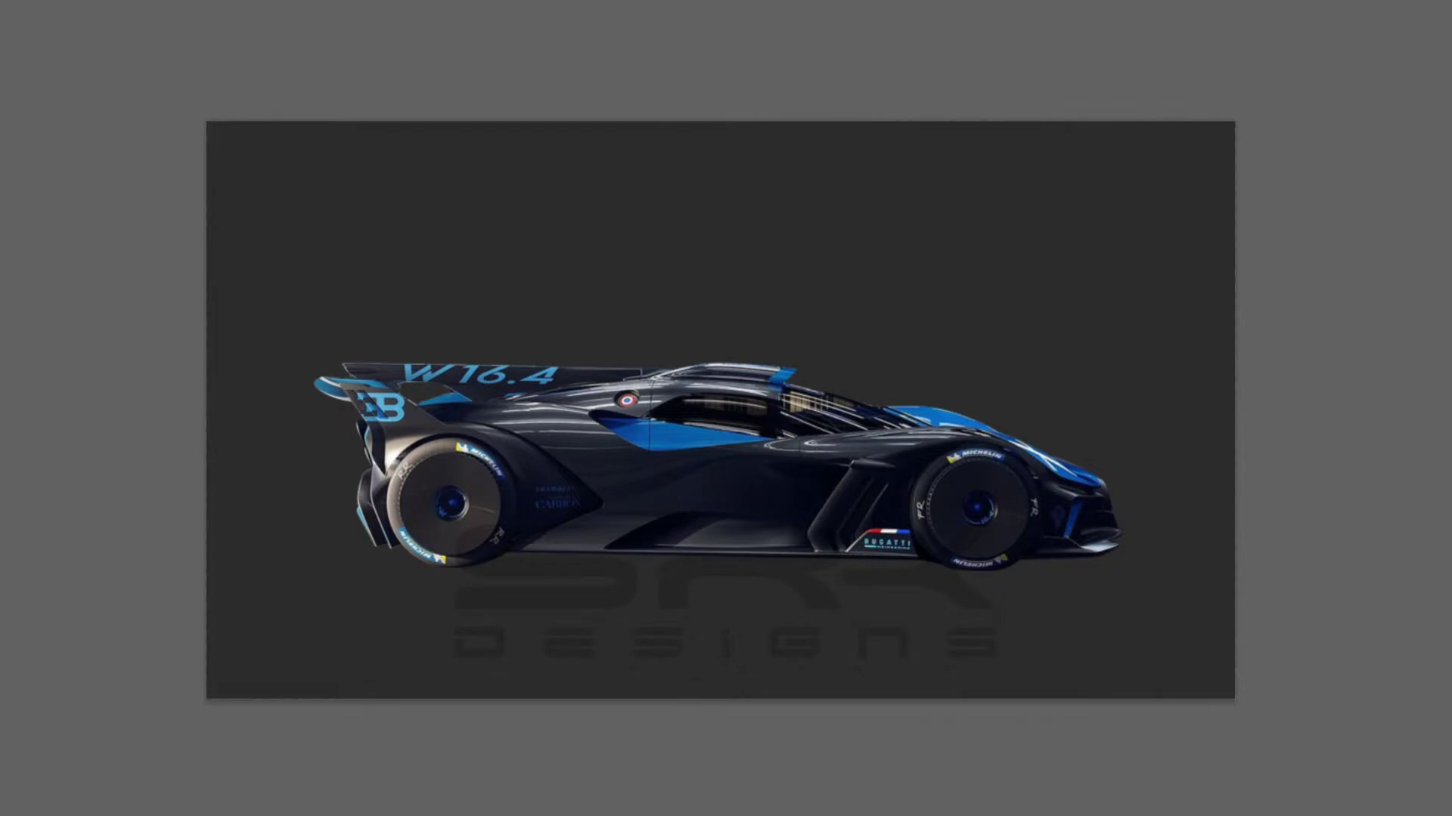
Step: Paint a soft black shadow along the ground beneath the Bolide
click(675, 457)
drag(478, 570, 951, 558)
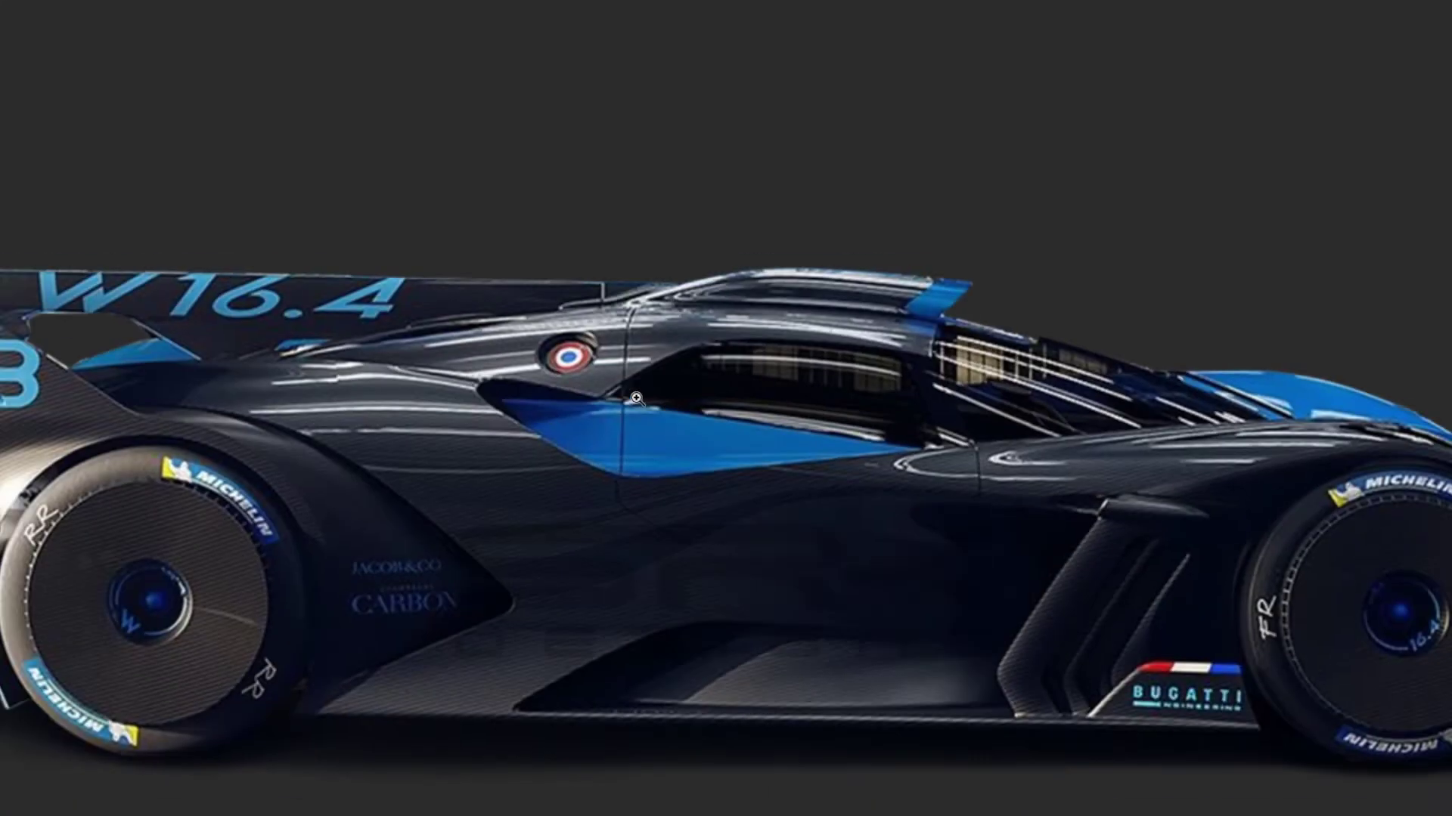
key(bracketleft)
key(bracketleft)
key(bracketleft)
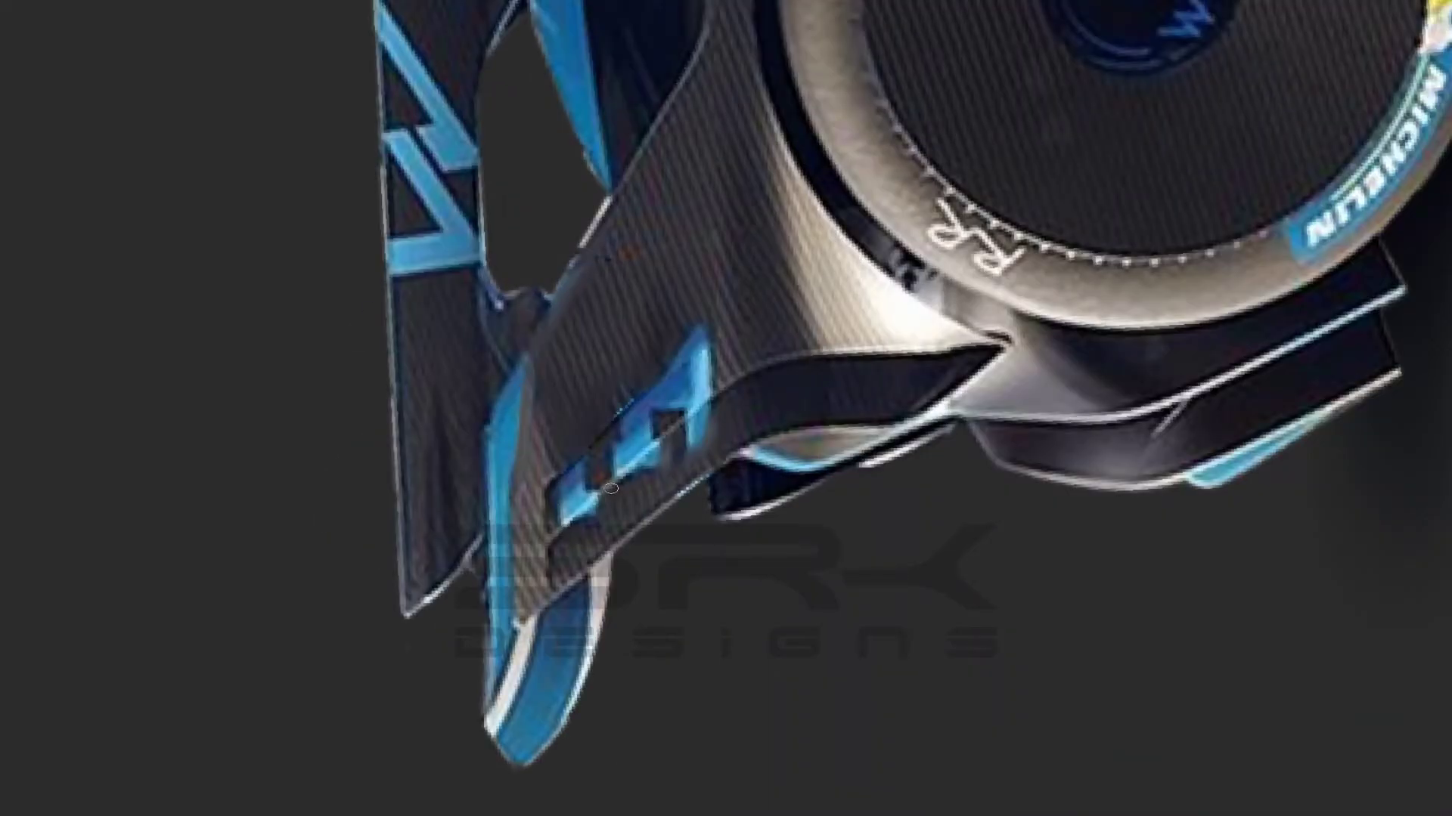
Step: Paint out the fin's blue logo, highlight the fin edge, and lasso the wing's 16.4 lettering
drag(611, 488, 650, 437)
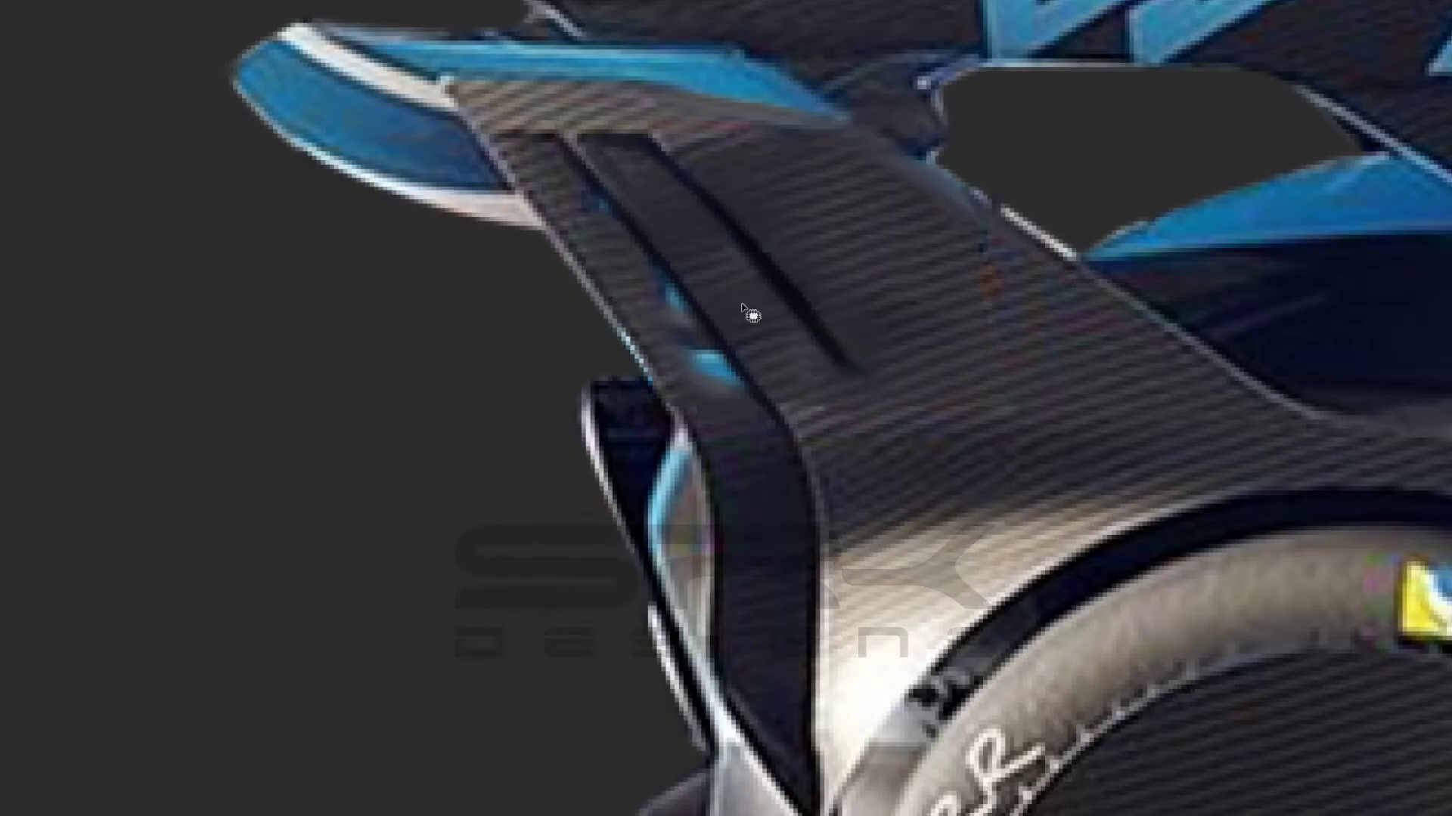
drag(670, 344, 690, 401)
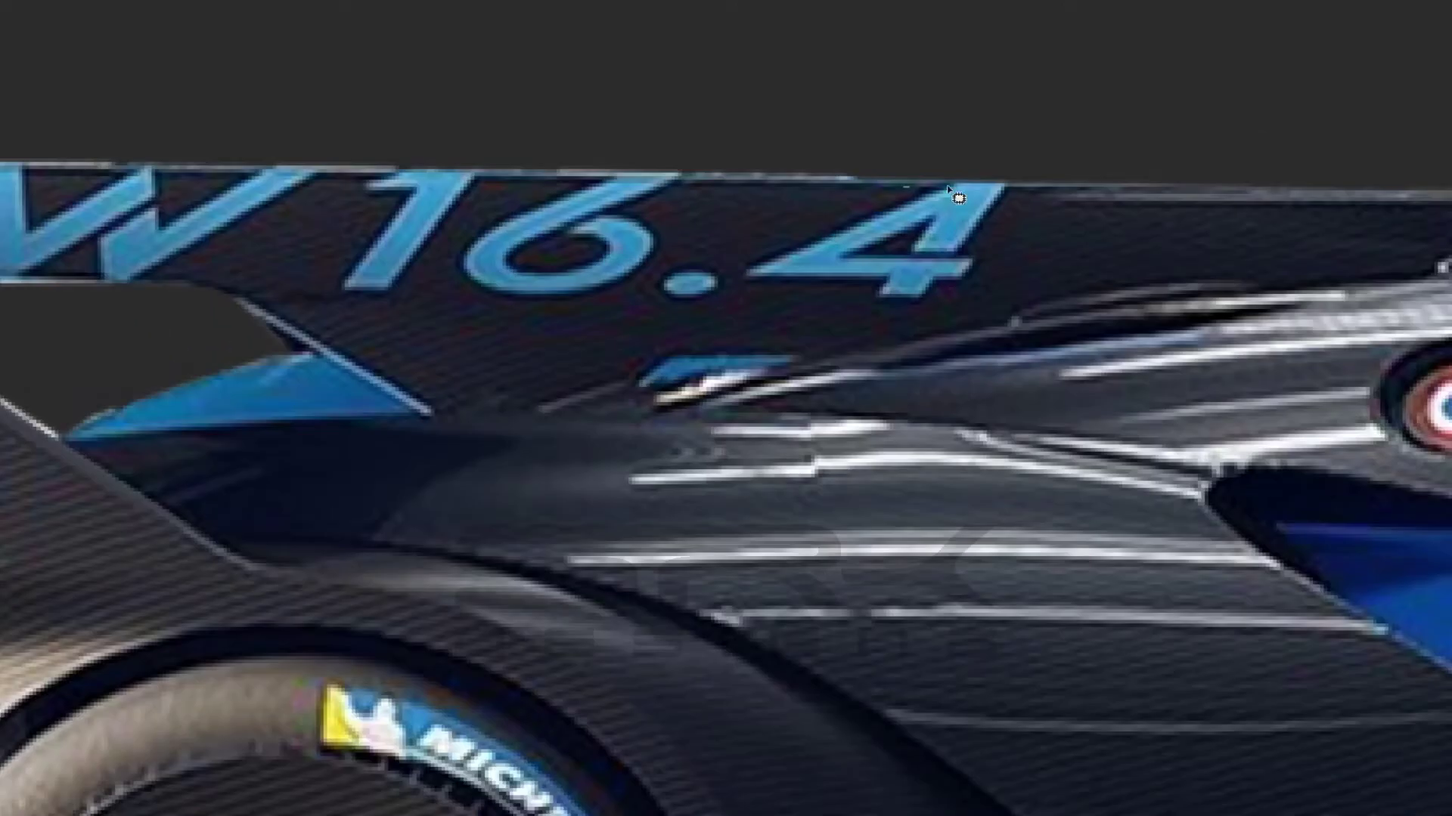
drag(911, 194, 1023, 239)
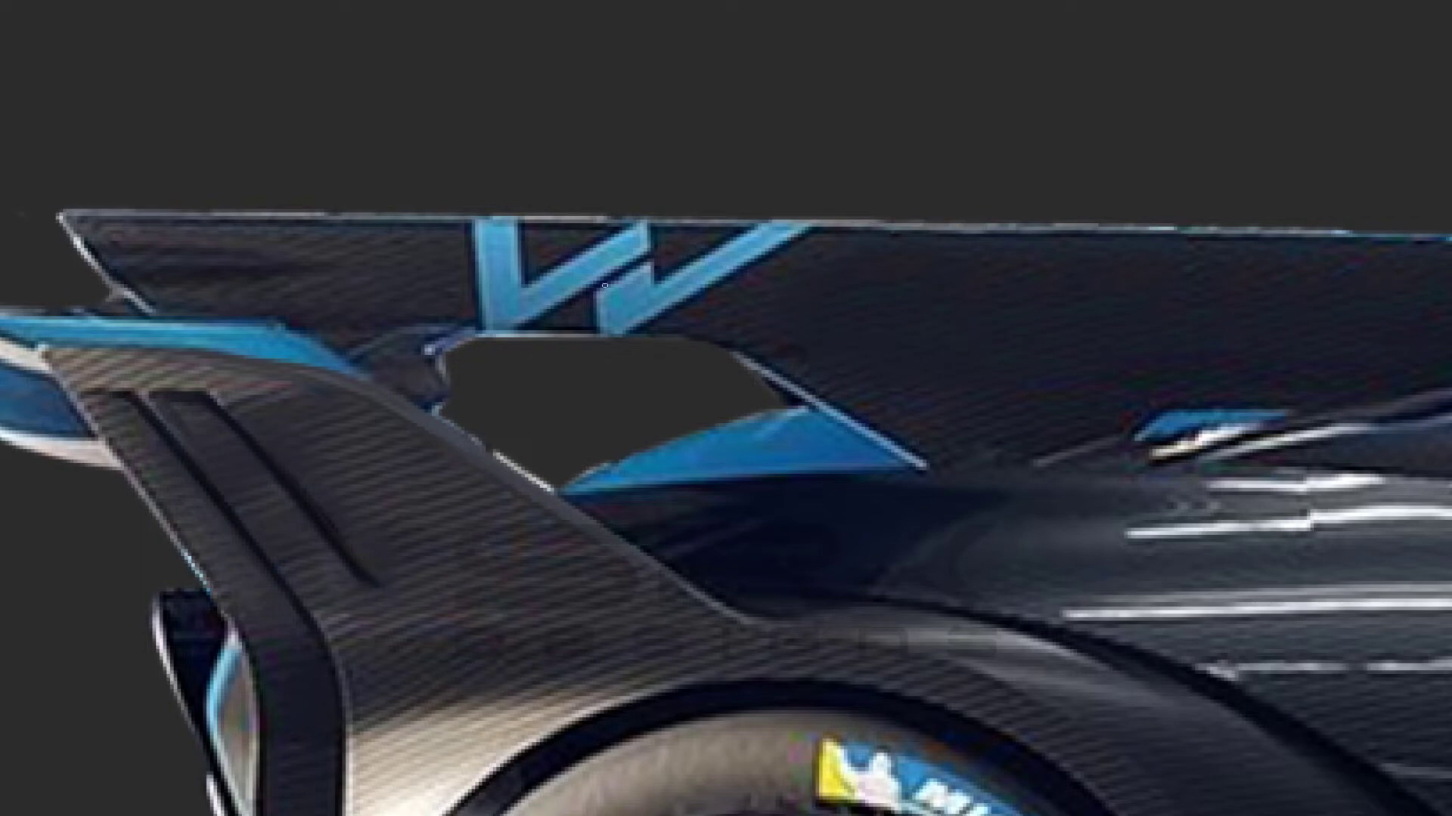
Step: Content-Aware Fill the wing's blue W and darken the cutout edge with sampled carbon colour
drag(449, 243, 778, 302)
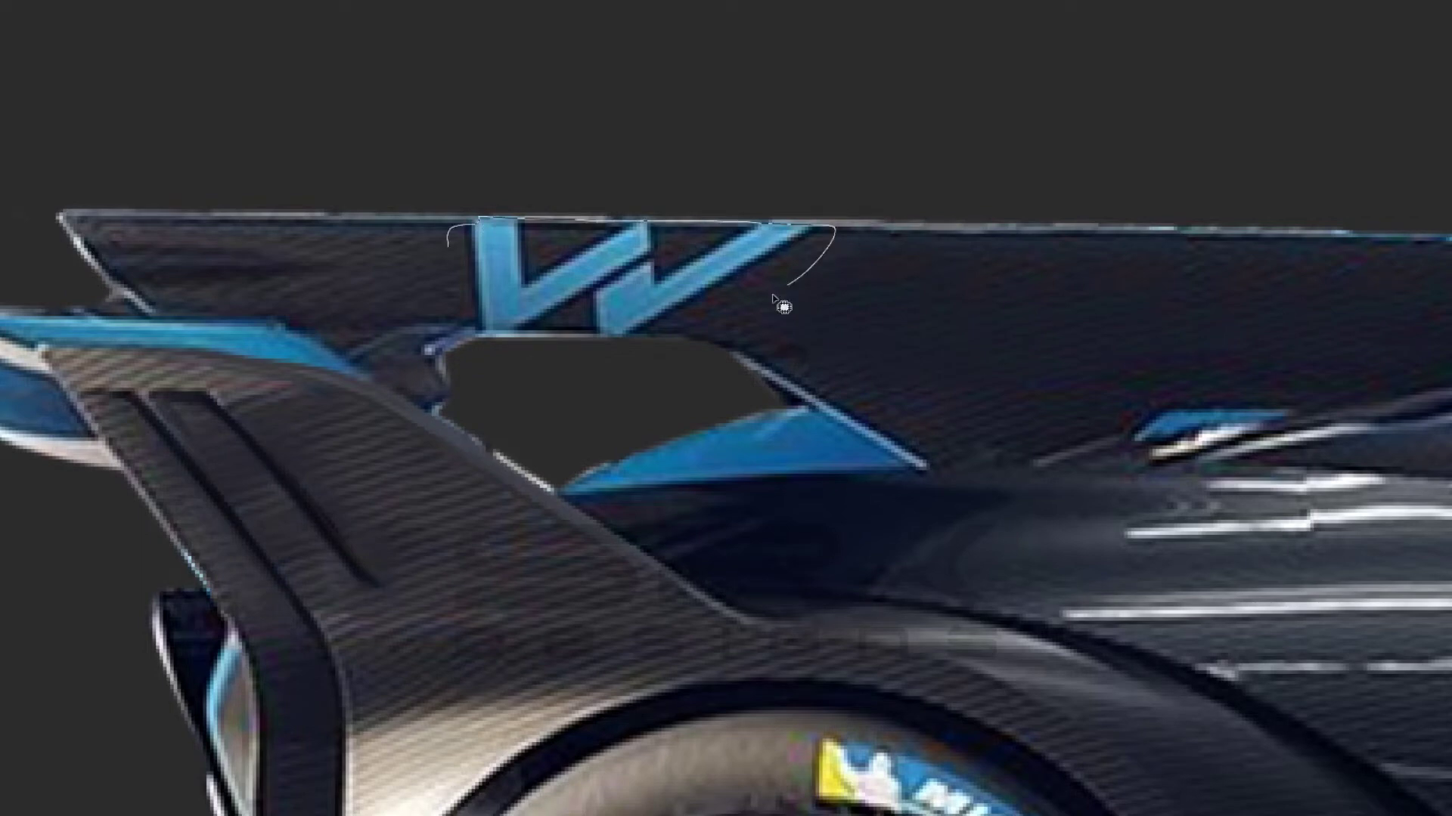
alt+click(445, 210)
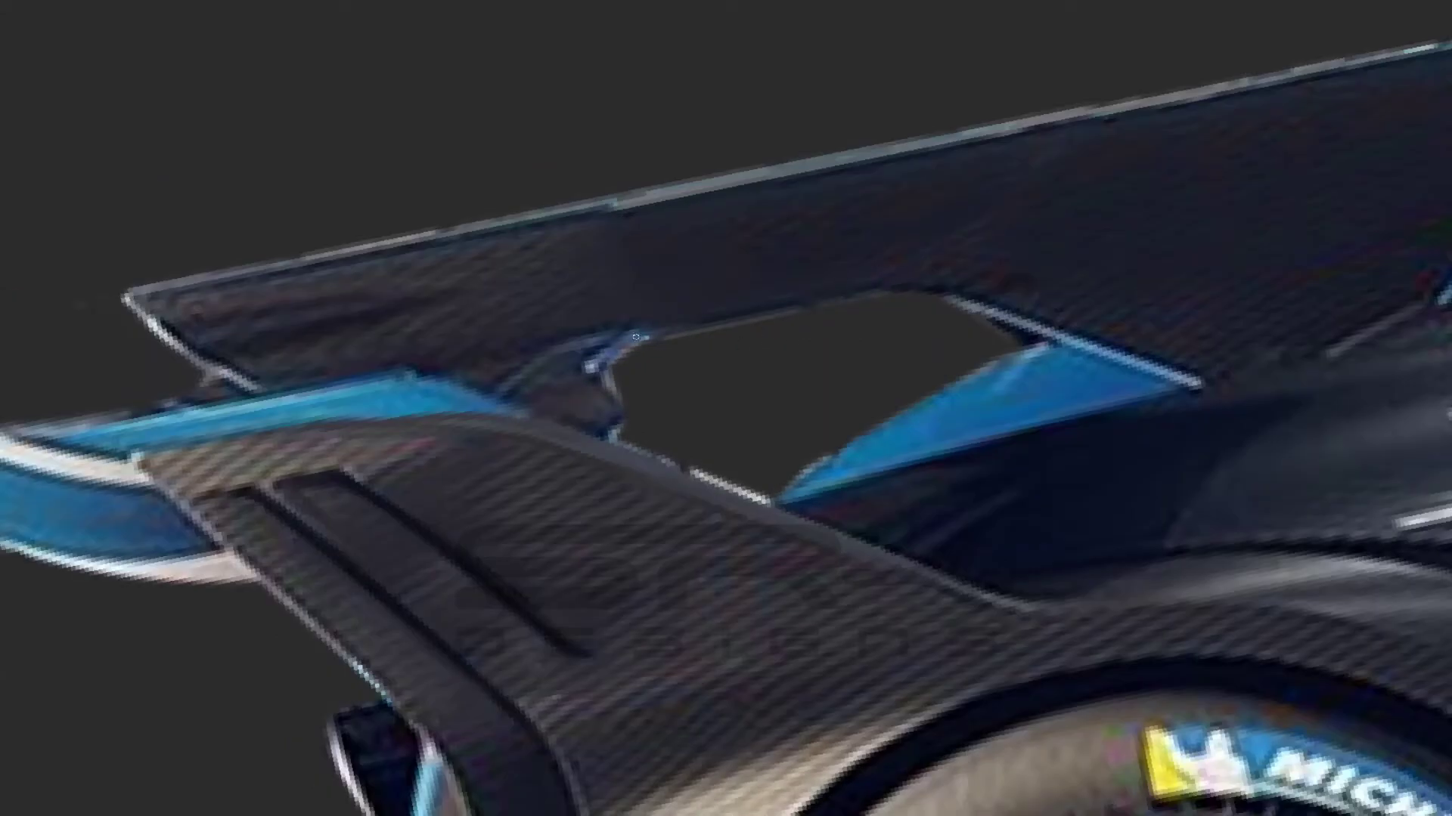
drag(948, 296, 826, 297)
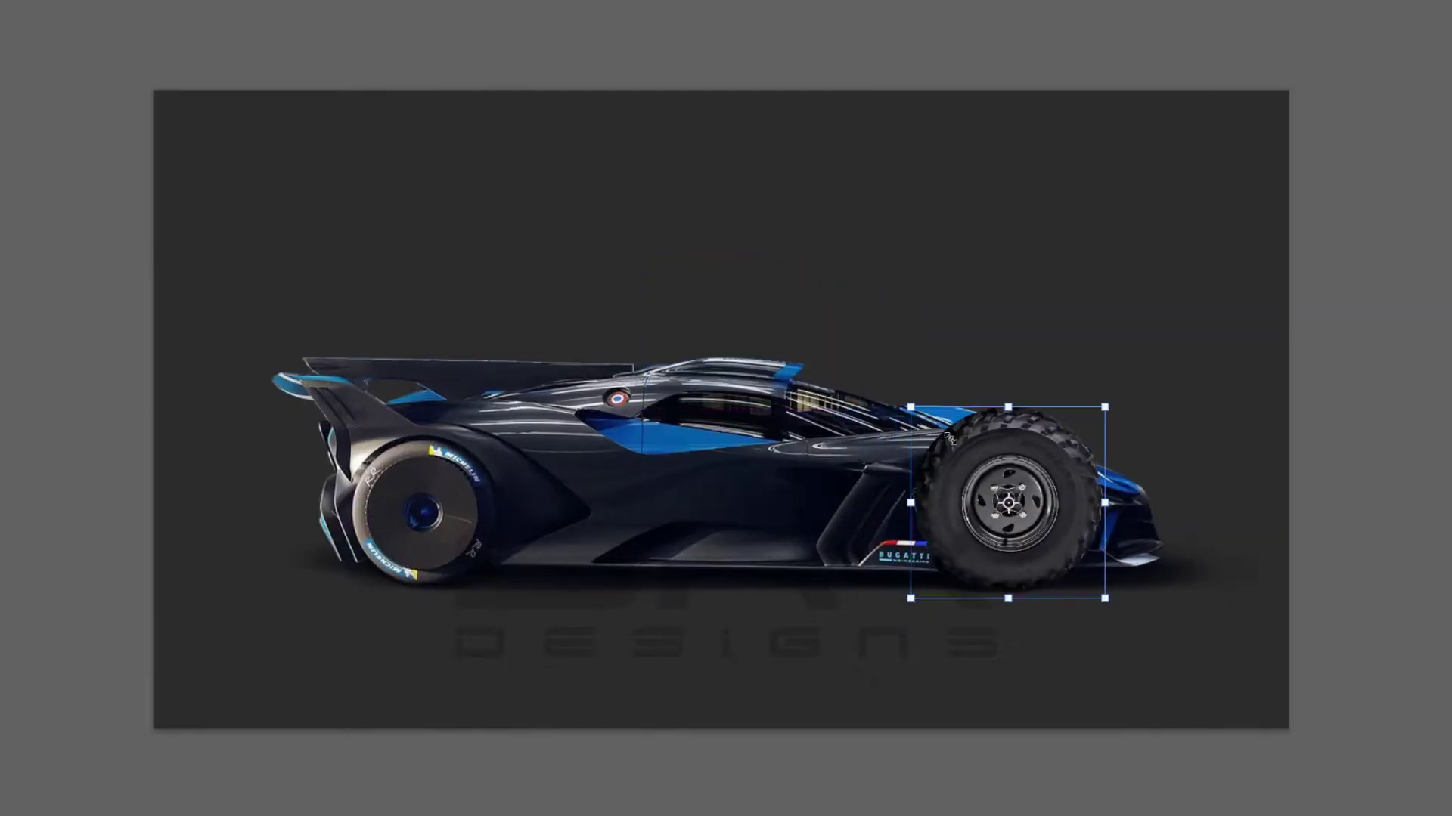
Step: Scale the knobby tyre down to fit over the front wheel
drag(949, 438, 975, 484)
key(Return)
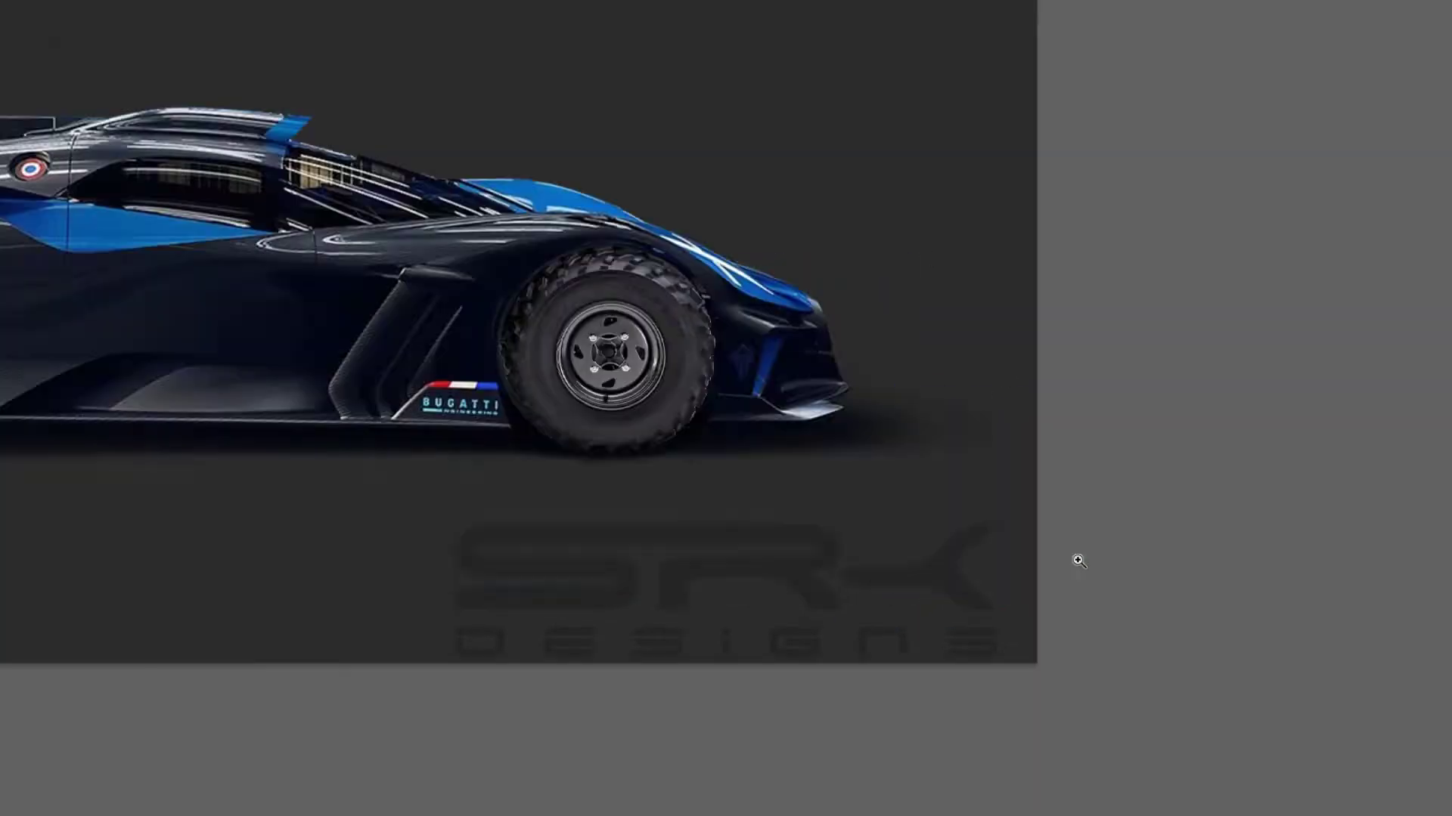
key(ctrl+t)
key(Return)
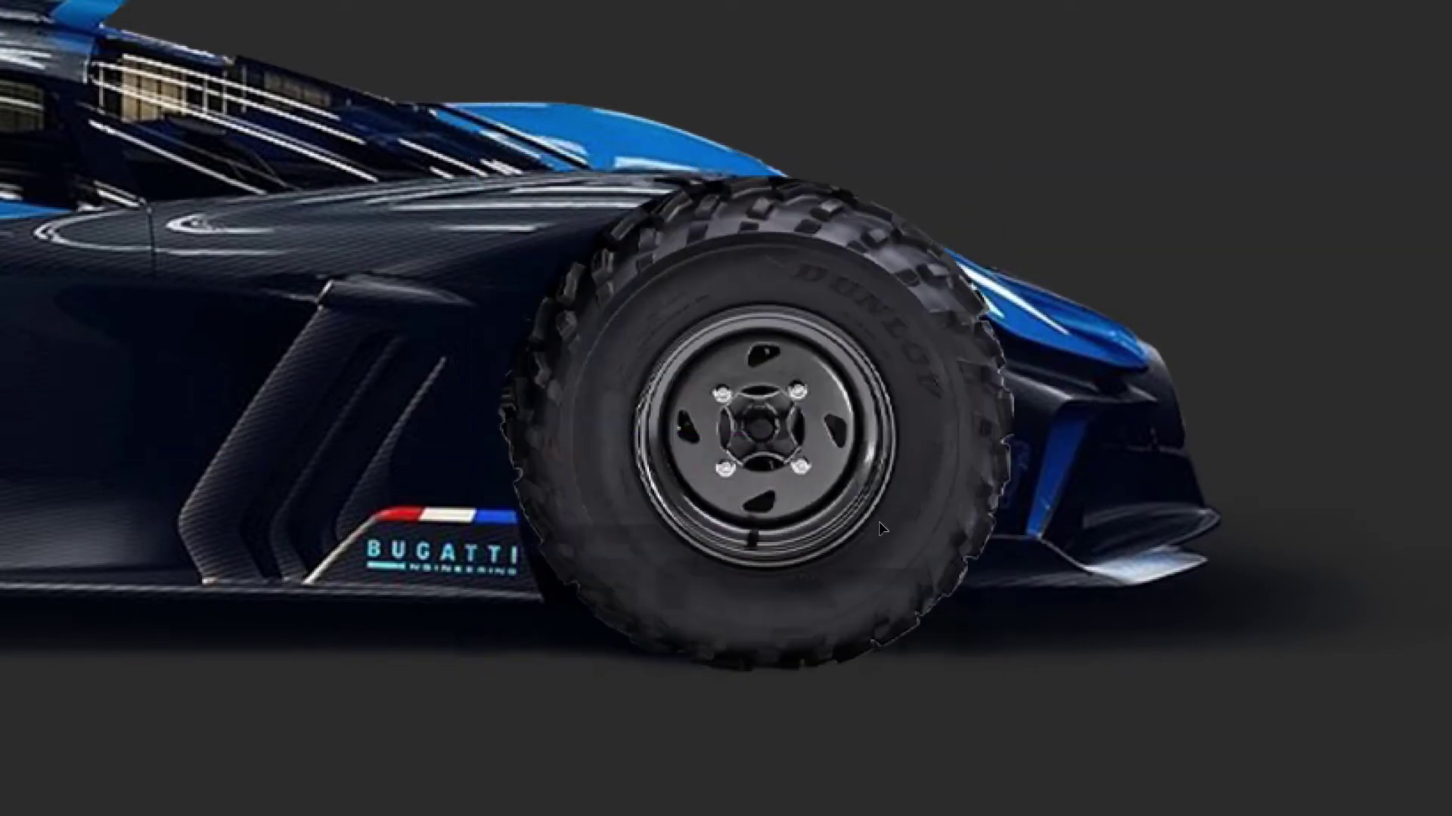
Step: Scale the copied knobby tyre to fit over the rear wheel
key(ctrl+t)
drag(998, 146, 973, 204)
key(Return)
key(ctrl+0)
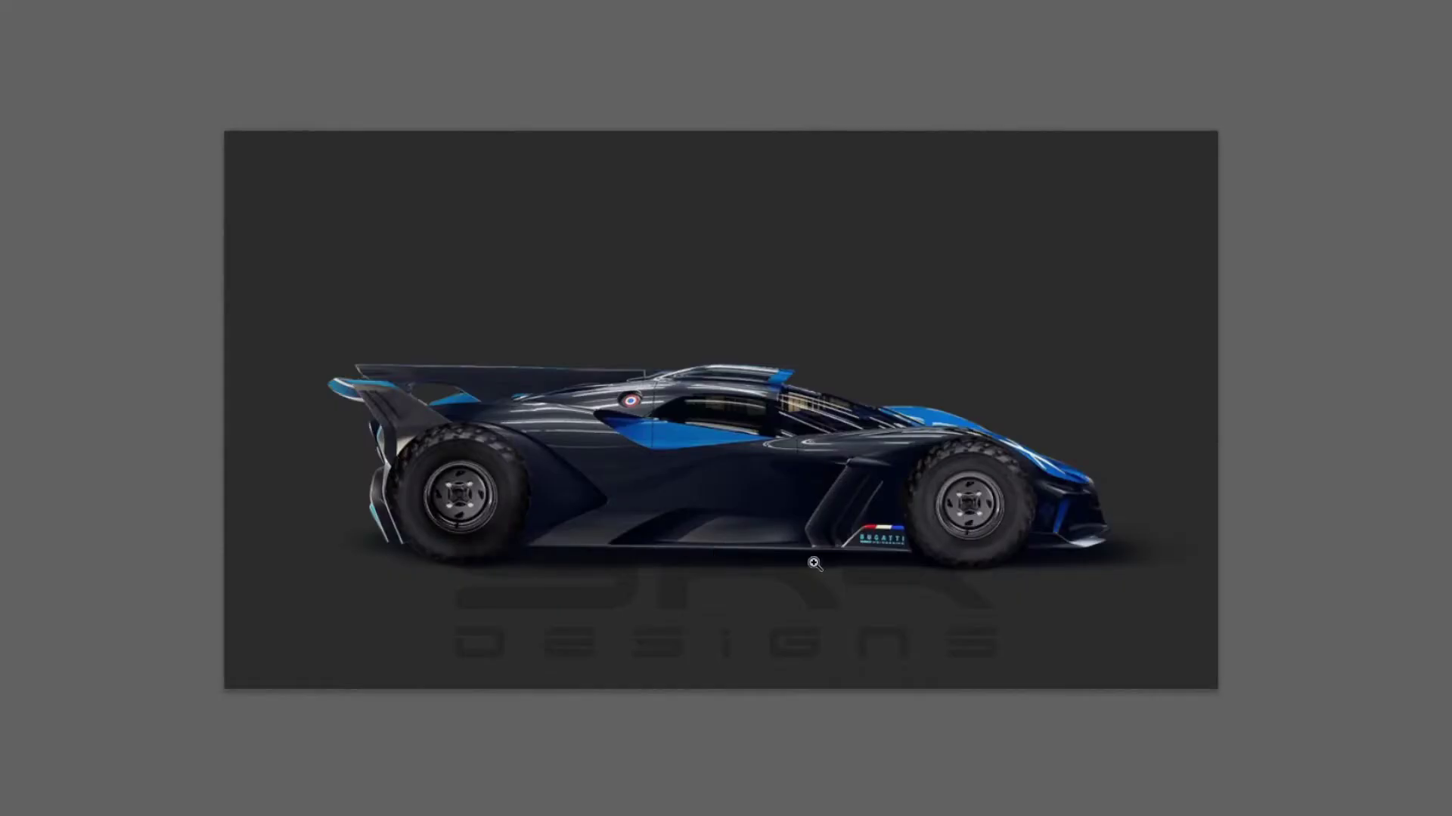
click(814, 564)
key(v)
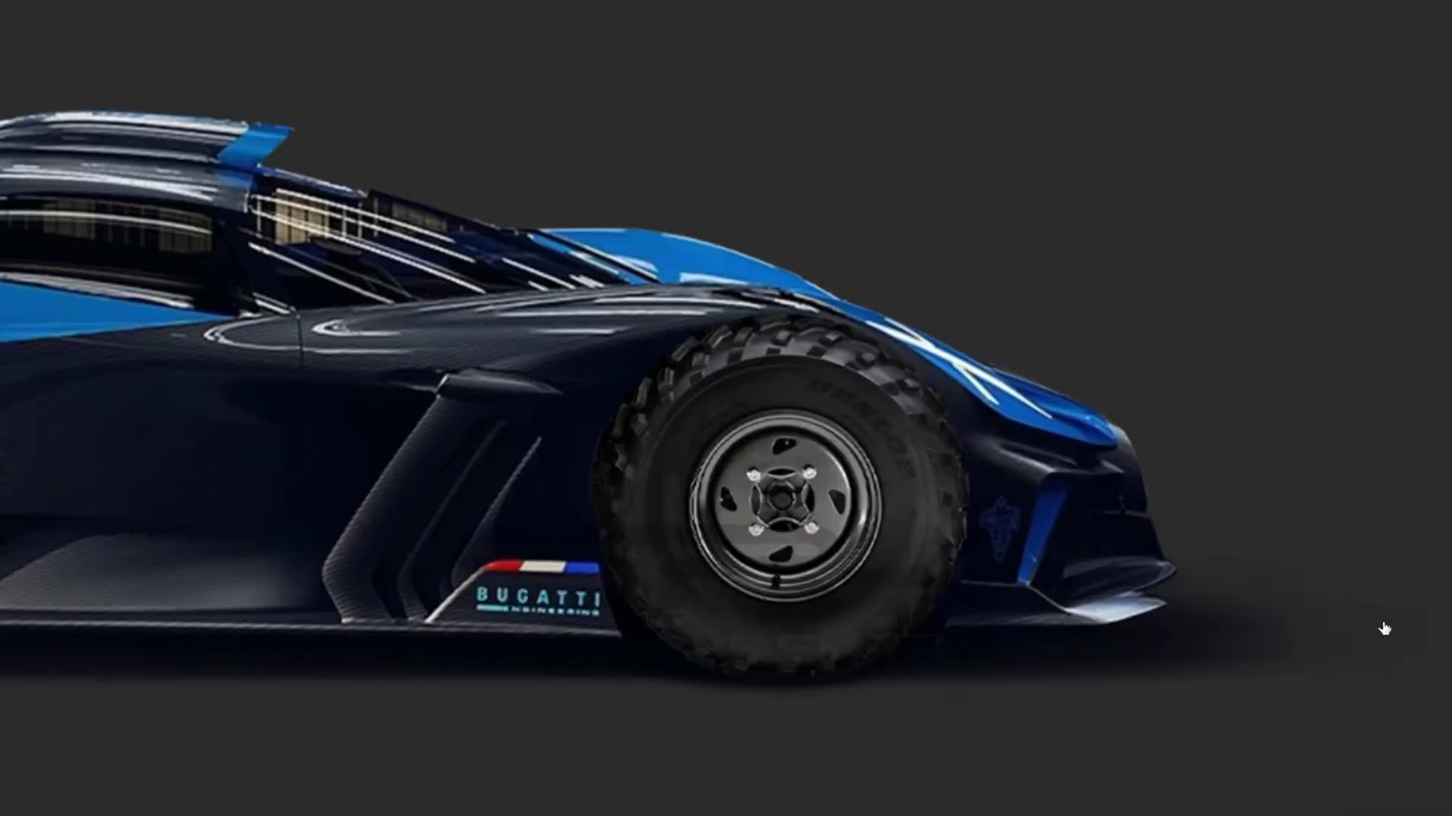
Step: Scale up the front knobby tyre beneath a wider, flared fender arch
key(ctrl+t)
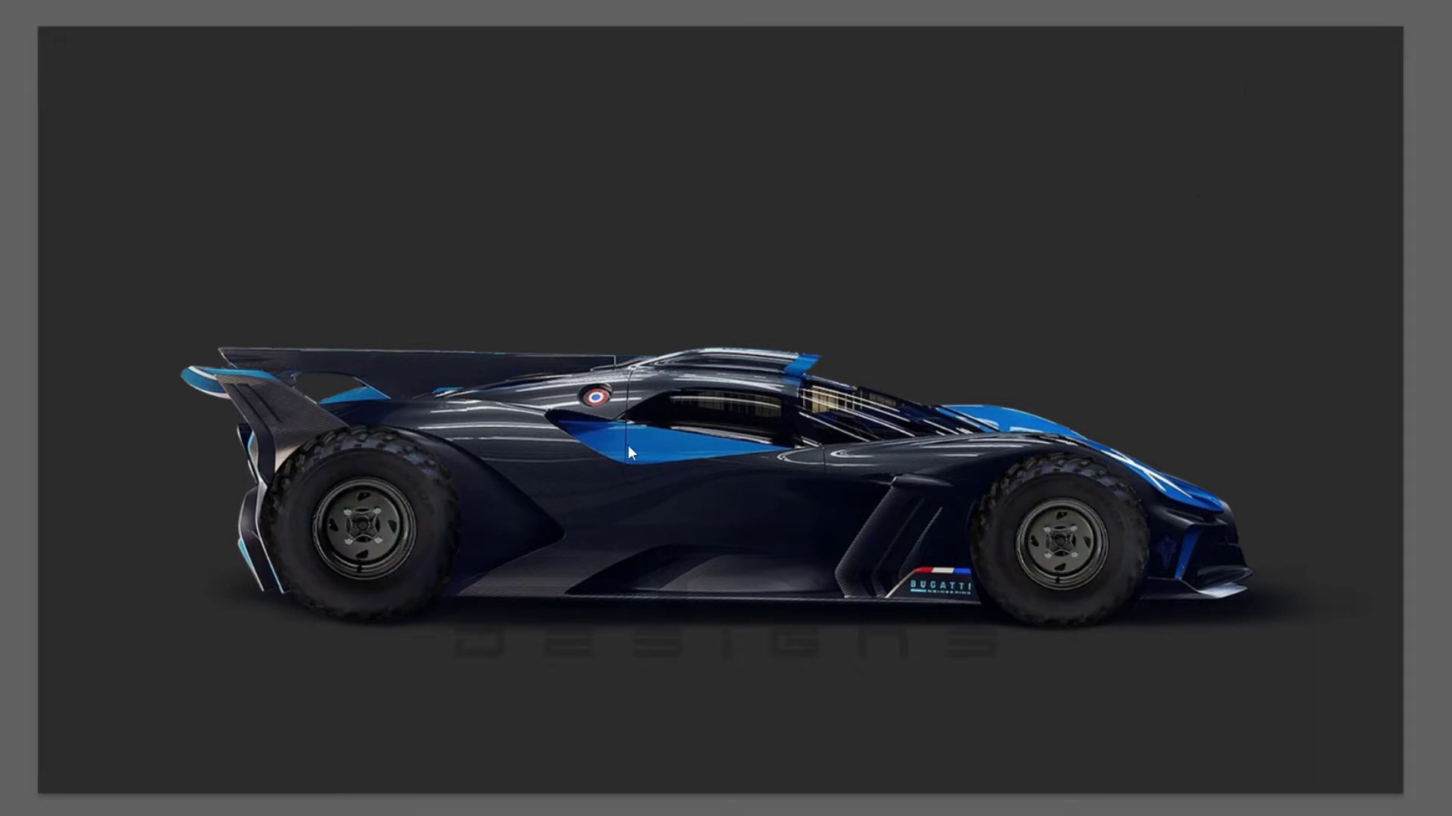
key(ctrl+minus)
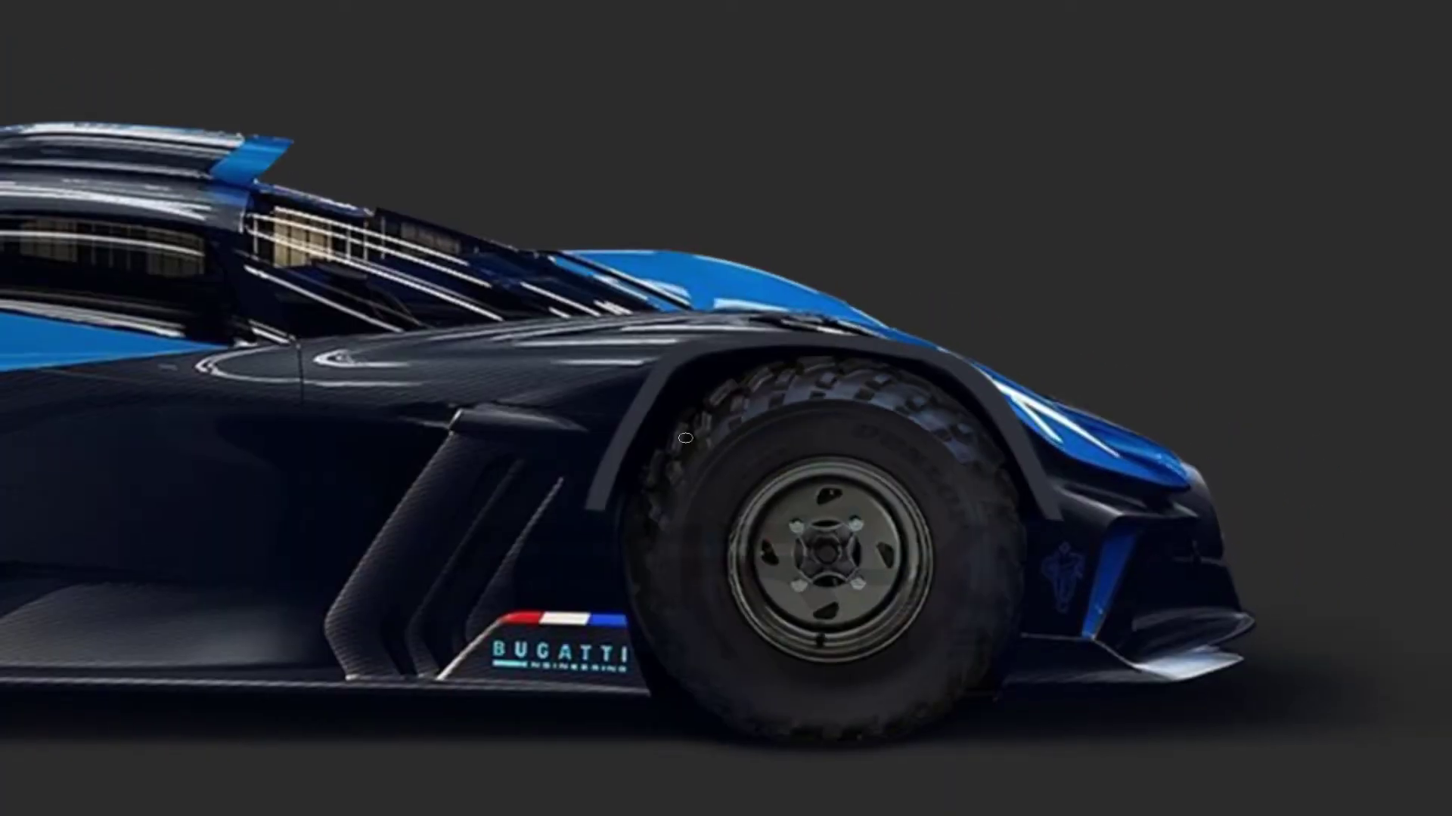
Step: Refine the front arch with a larger brush and place the turbine rim inside the front tyre
key(bracketright)
key(bracketright)
key(bracketright)
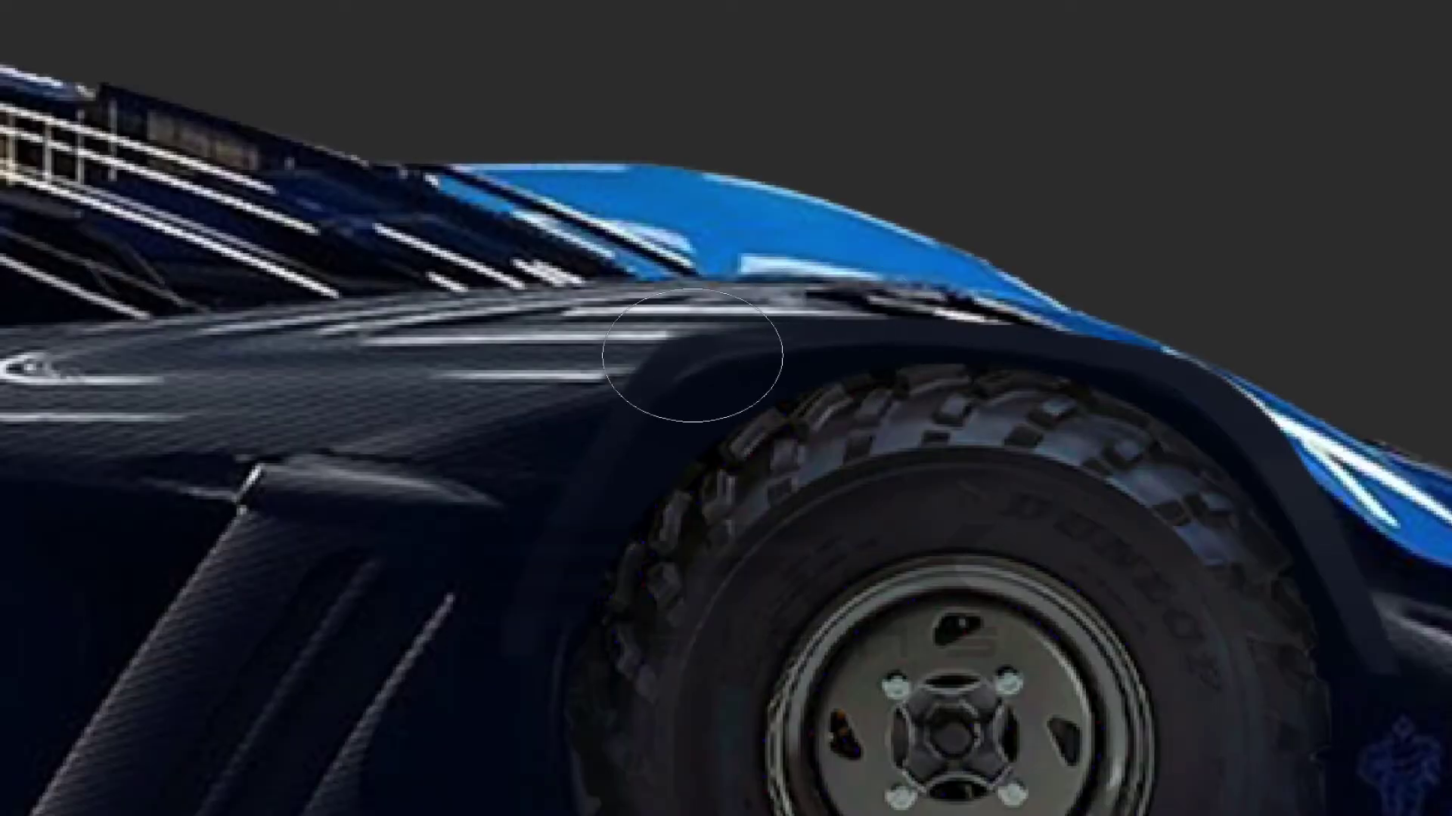
key(v)
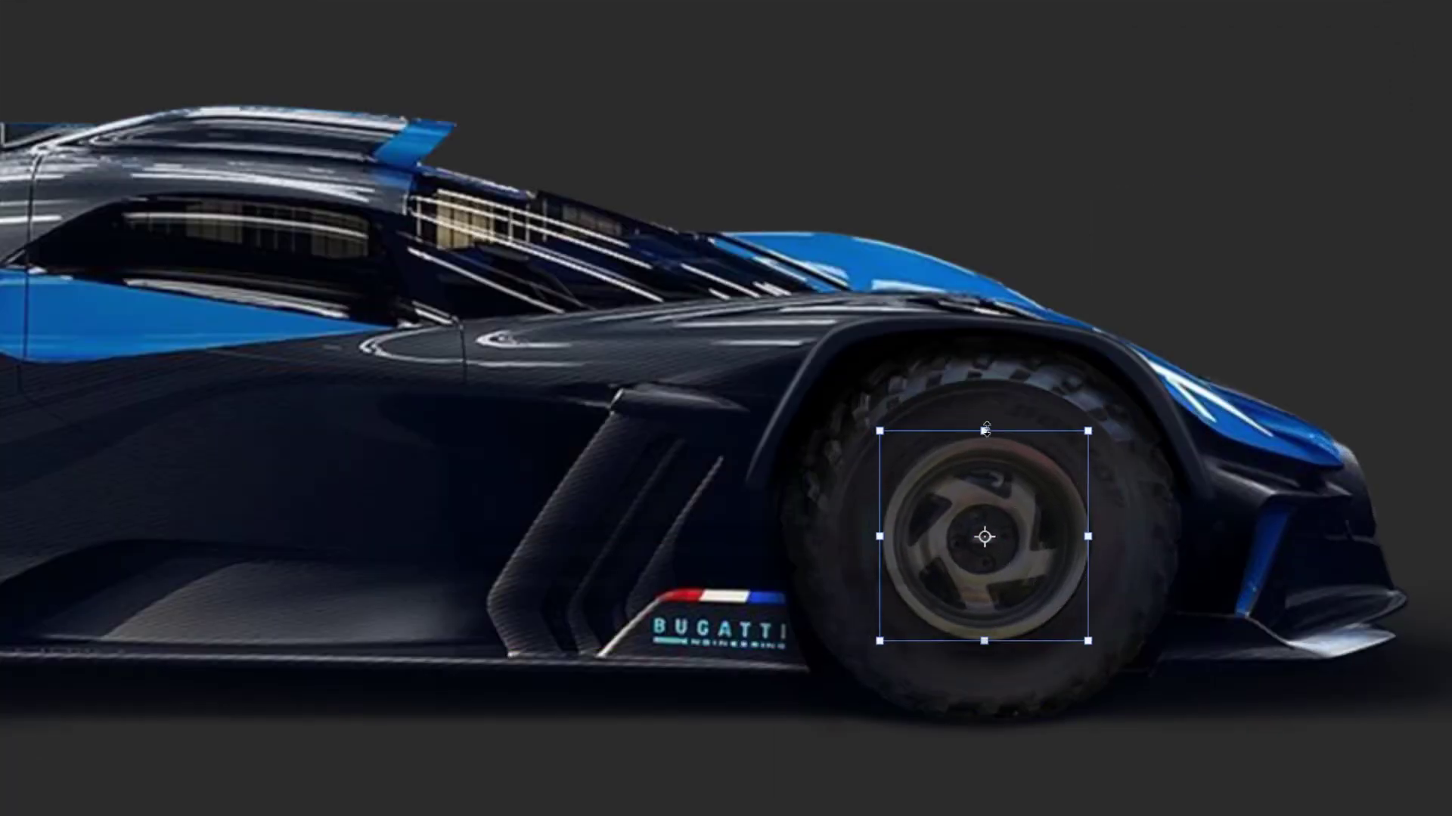
Step: Copy the turbine rim onto the rear wheel and paint the cockpit roundel into a dark grey cap
scroll(1089, 453, down, 3)
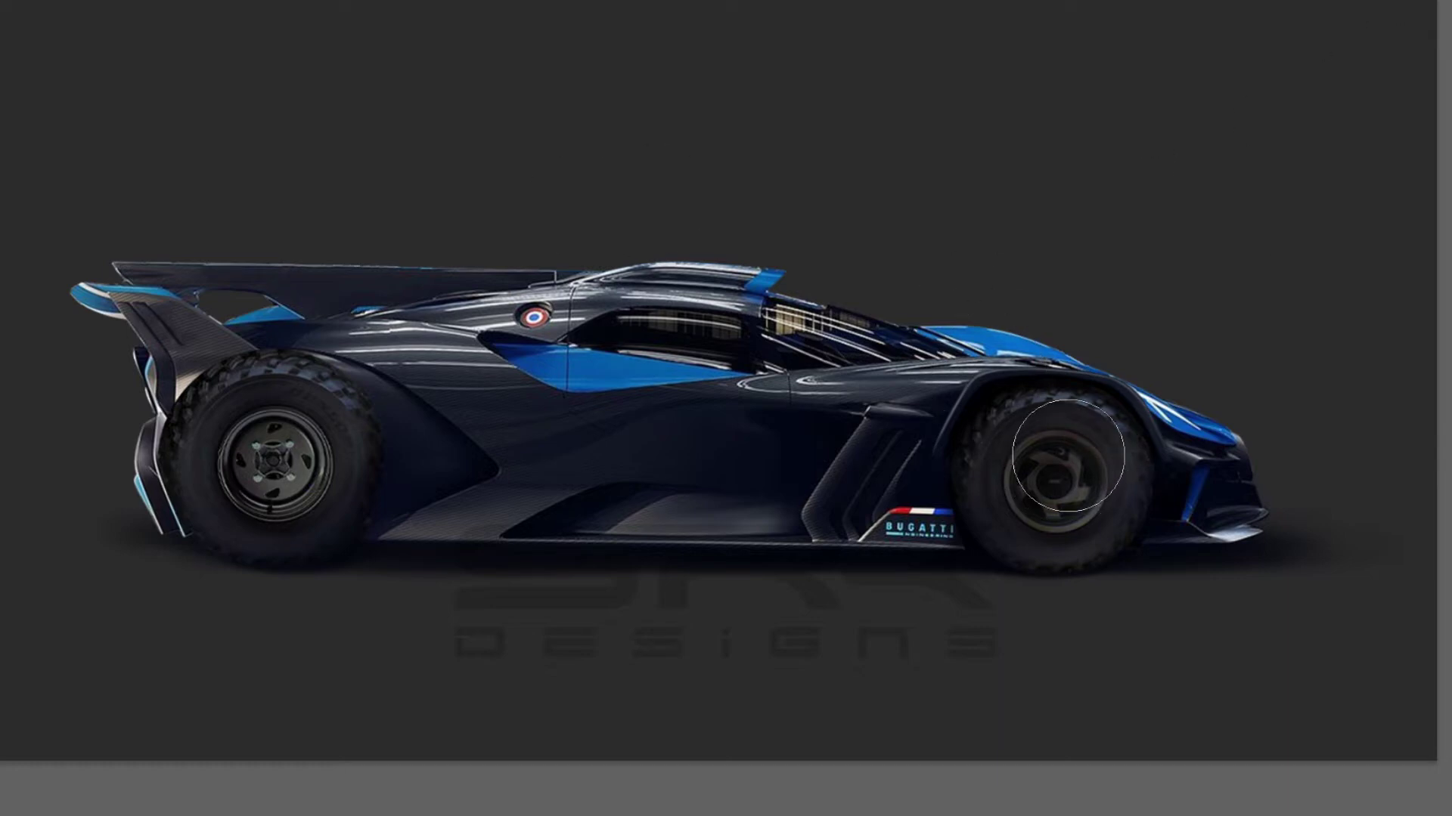
scroll(1075, 474, down, 5)
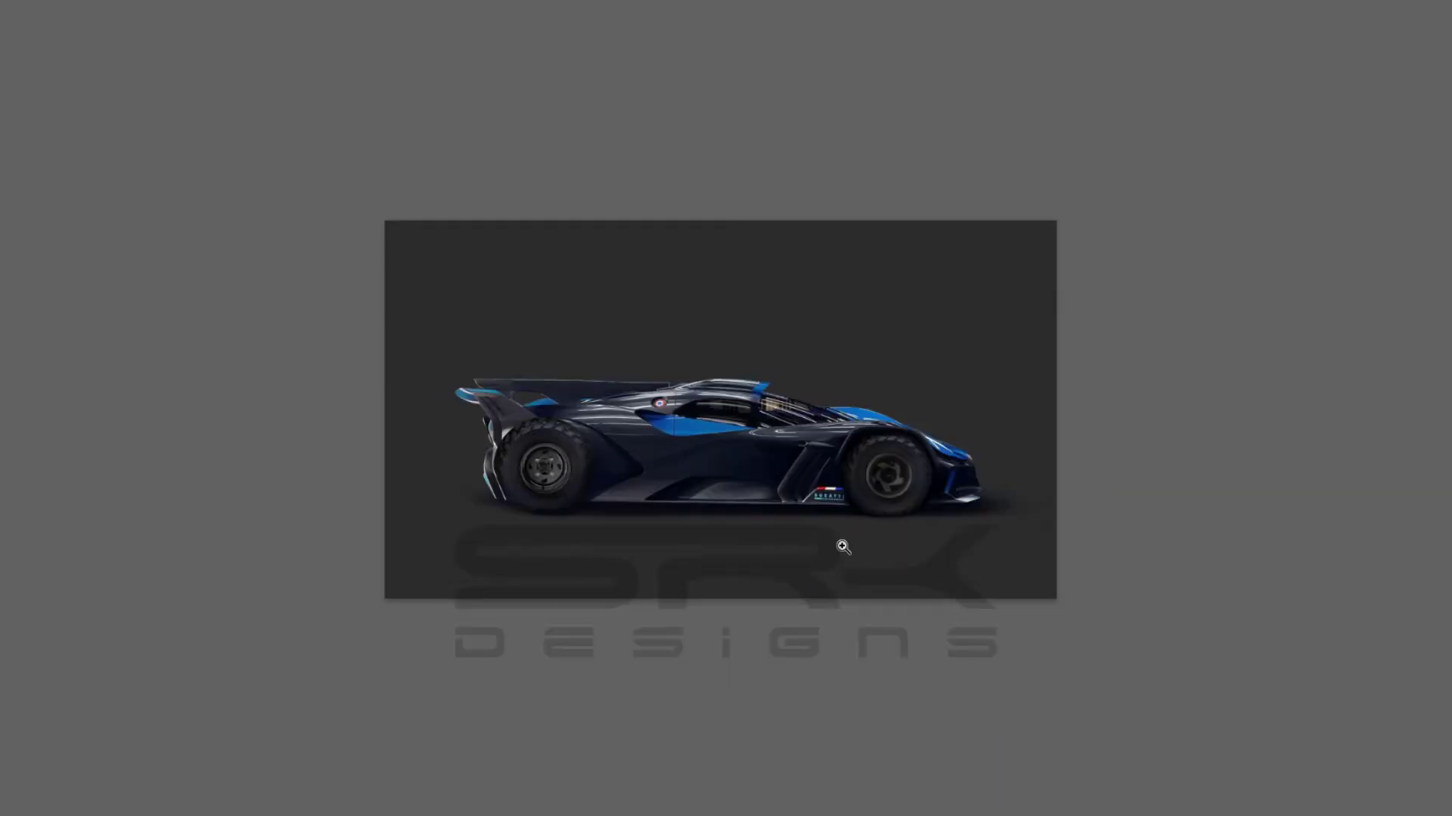
scroll(842, 551, up, 3)
scroll(907, 529, down, 1)
scroll(978, 438, up, 5)
scroll(978, 439, down, 3)
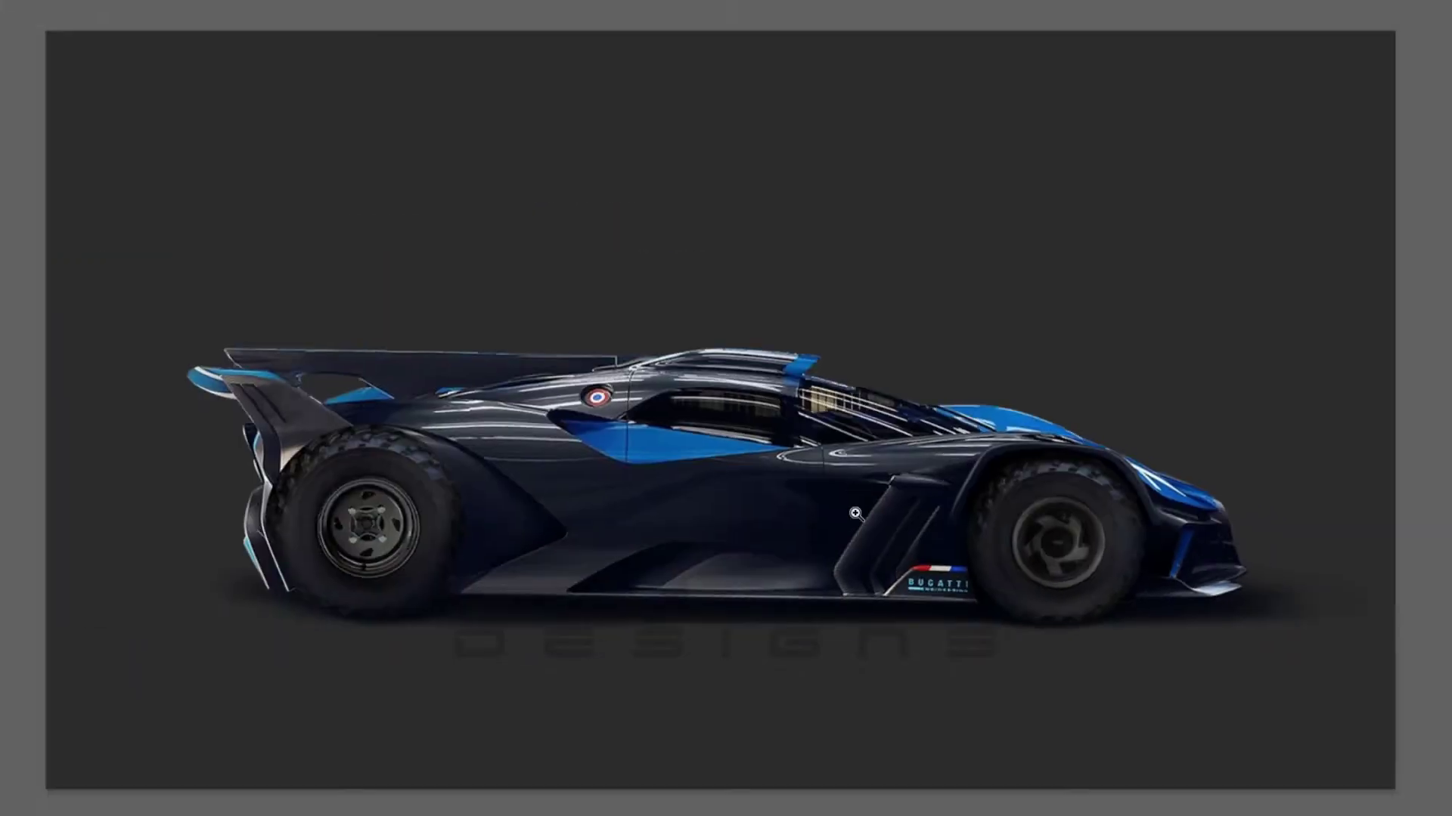
scroll(529, 492, up, 1)
scroll(368, 543, down, 1)
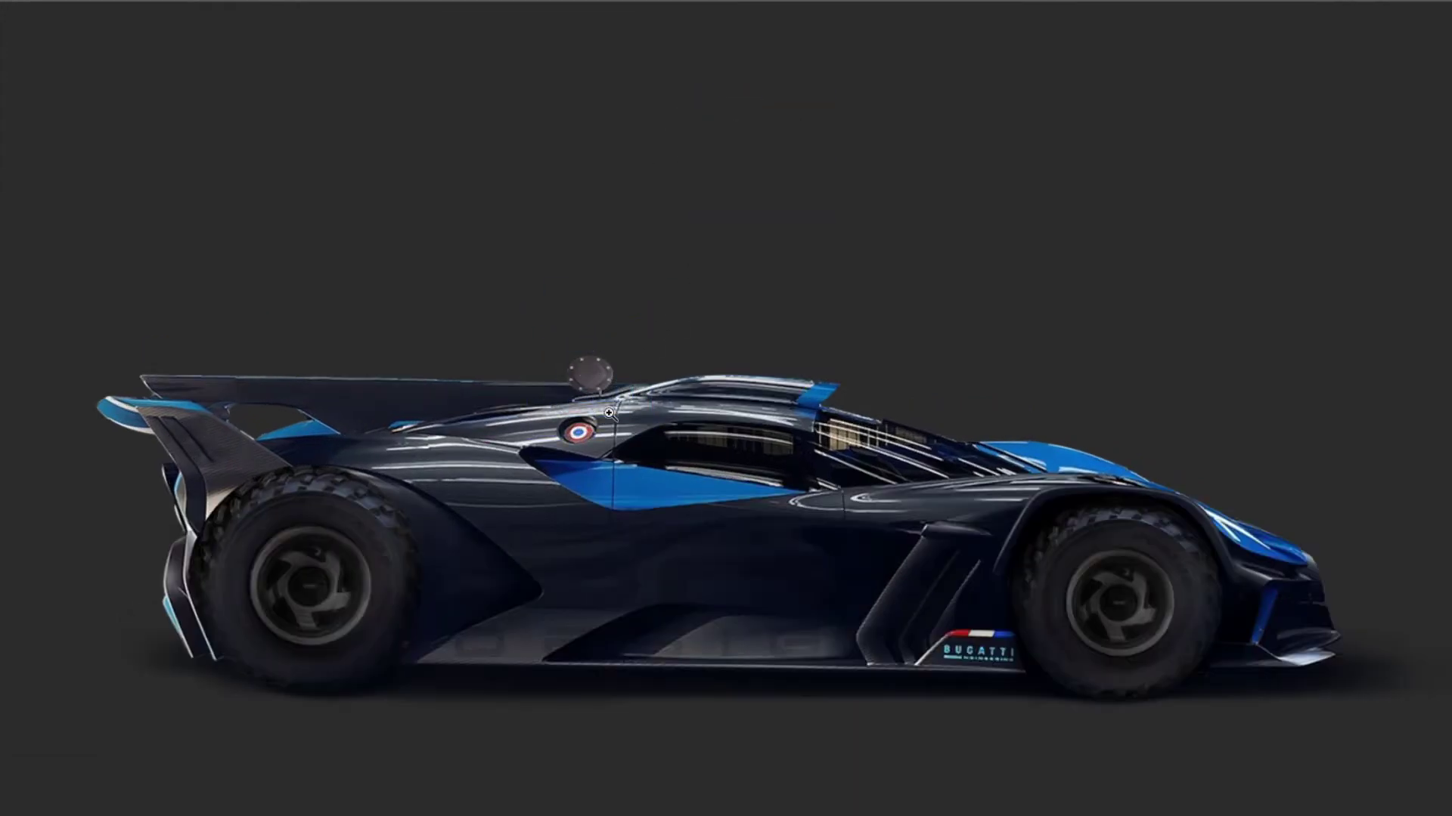
click(610, 414)
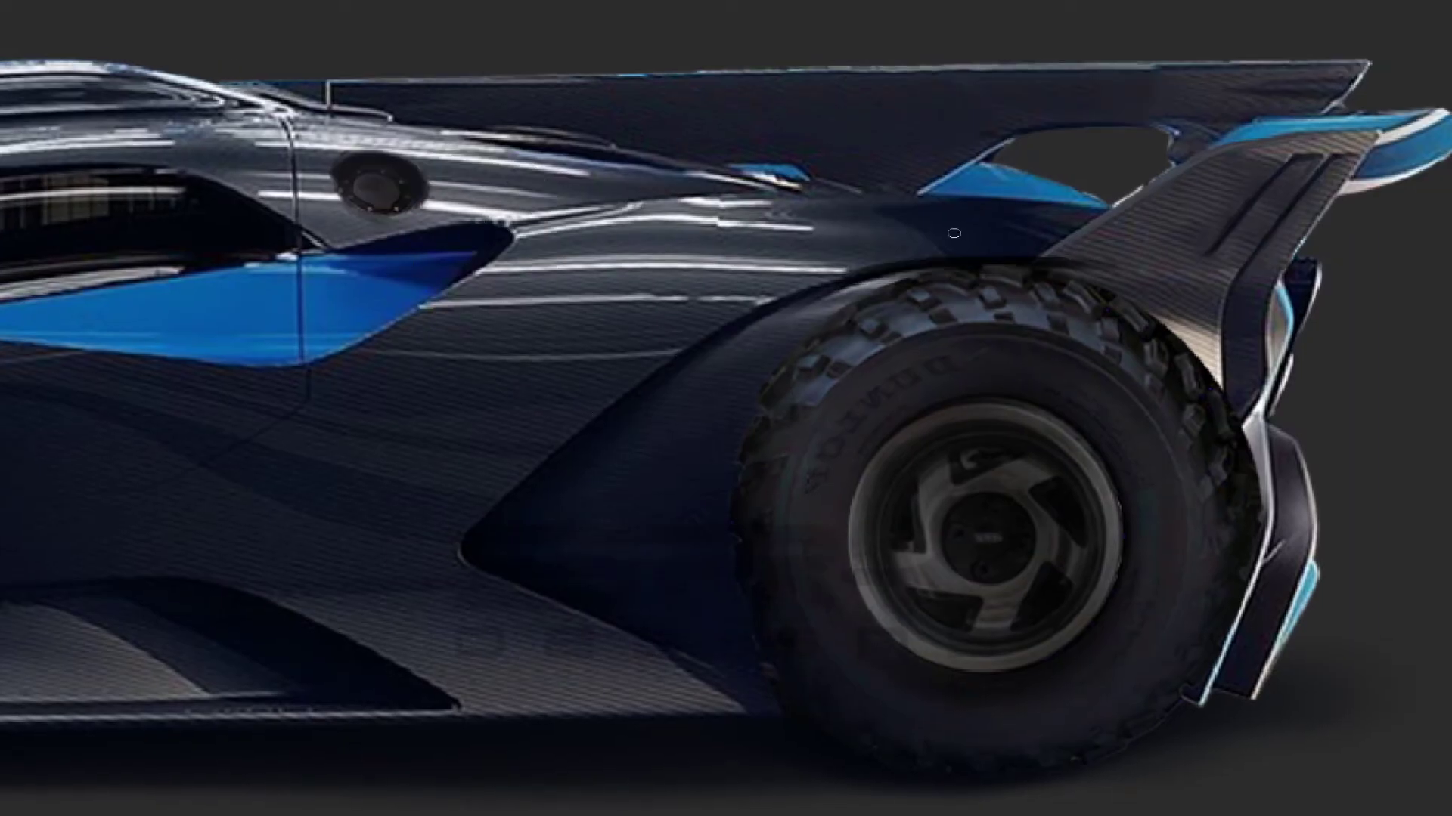
Step: Paint dark shadows along the rear arch edges and light strokes down its front
drag(843, 283, 715, 440)
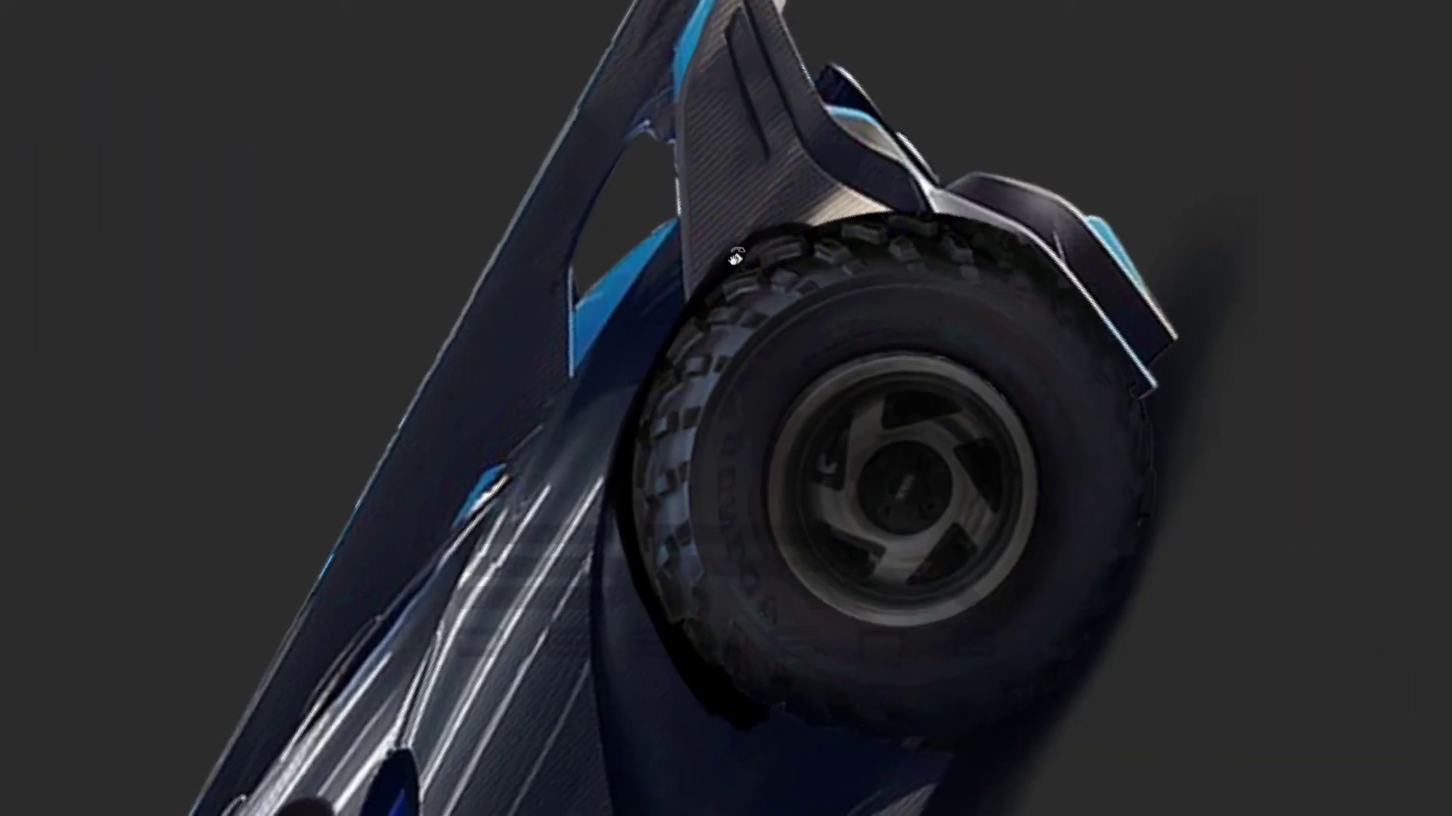
drag(949, 208, 807, 234)
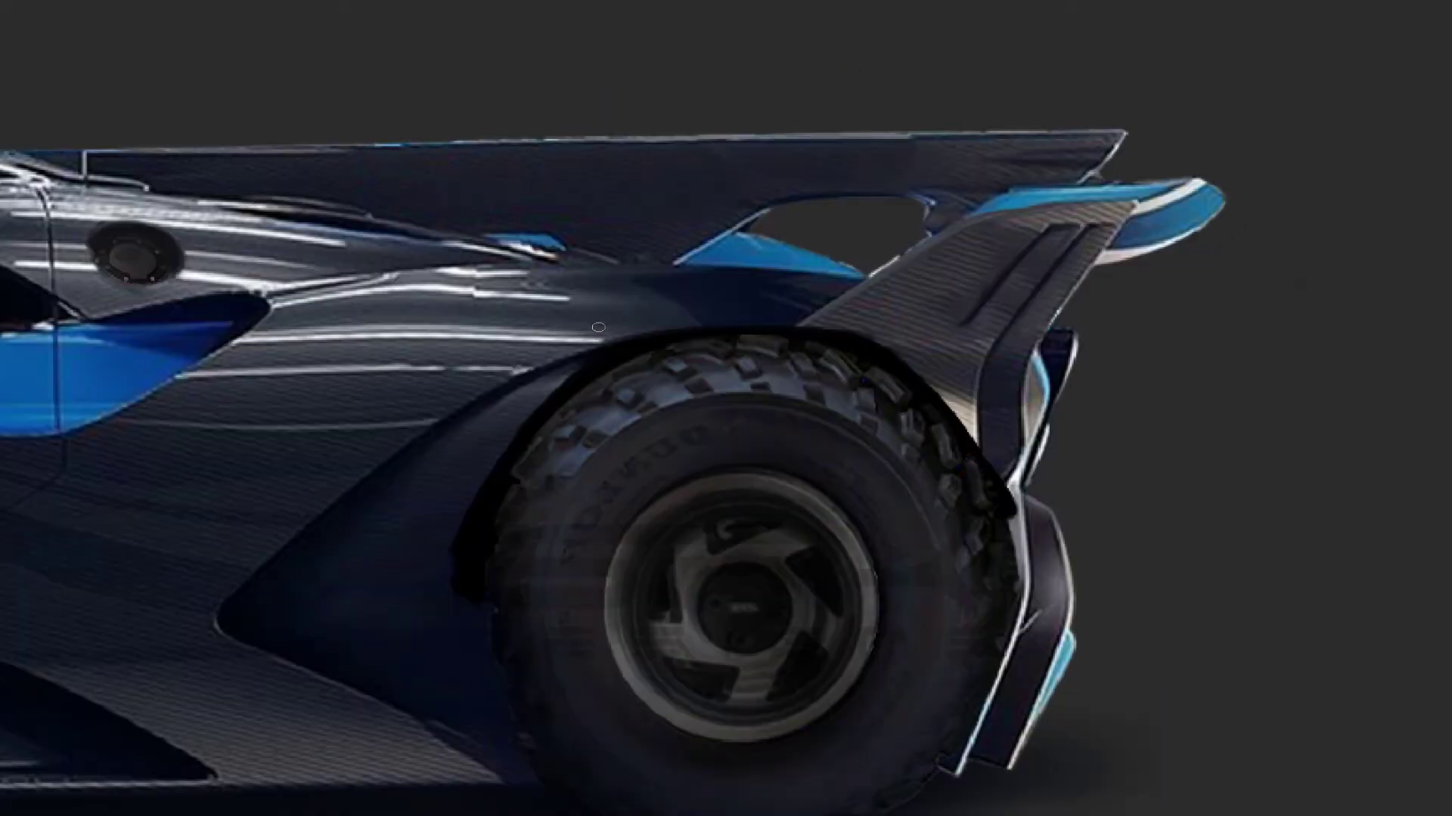
drag(465, 491, 560, 364)
drag(470, 458, 446, 579)
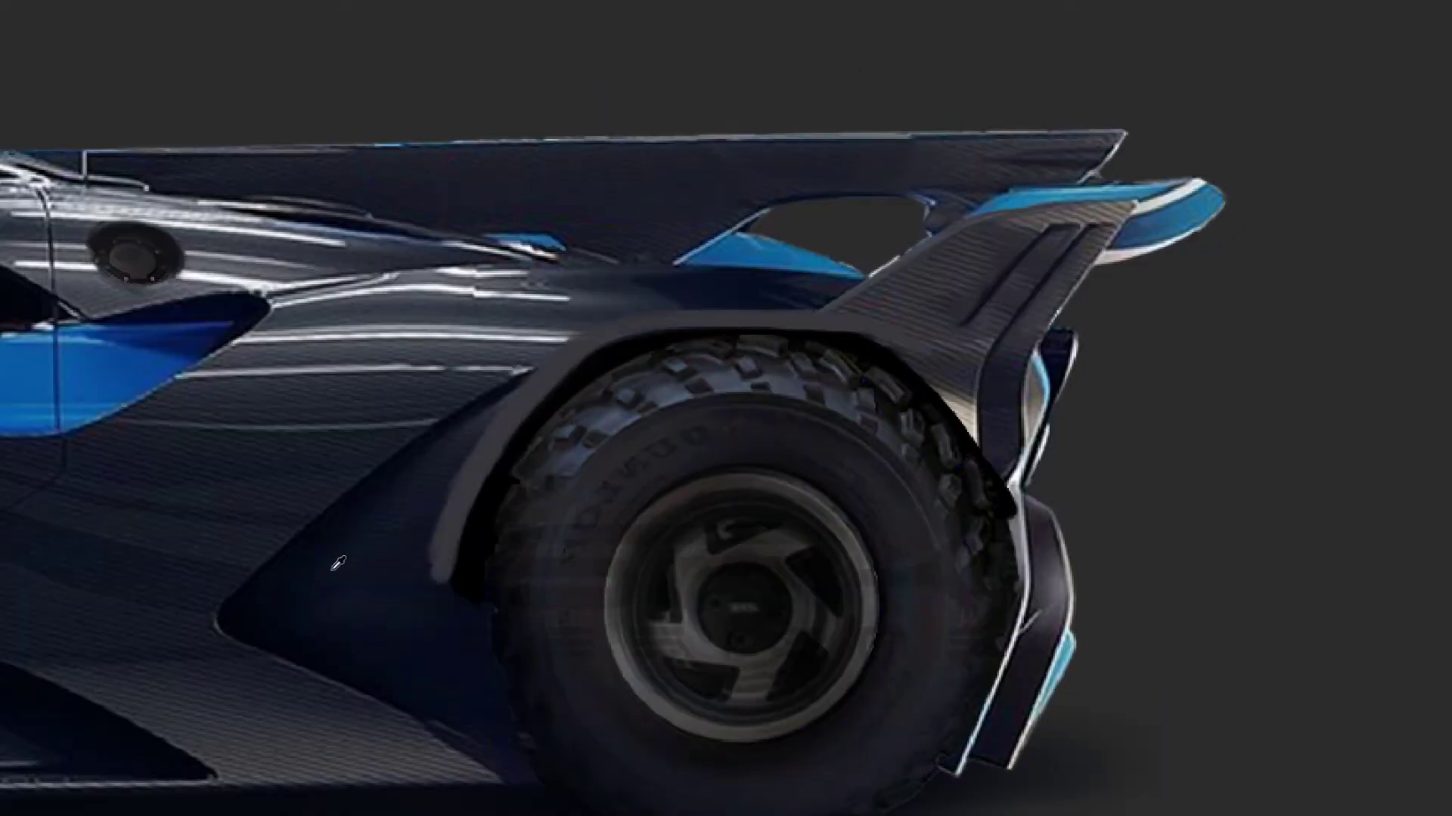
Step: Rotate the canvas view and undo the unwanted light grey arch stroke
key(r)
drag(694, 287, 919, 296)
key(ctrl+z)
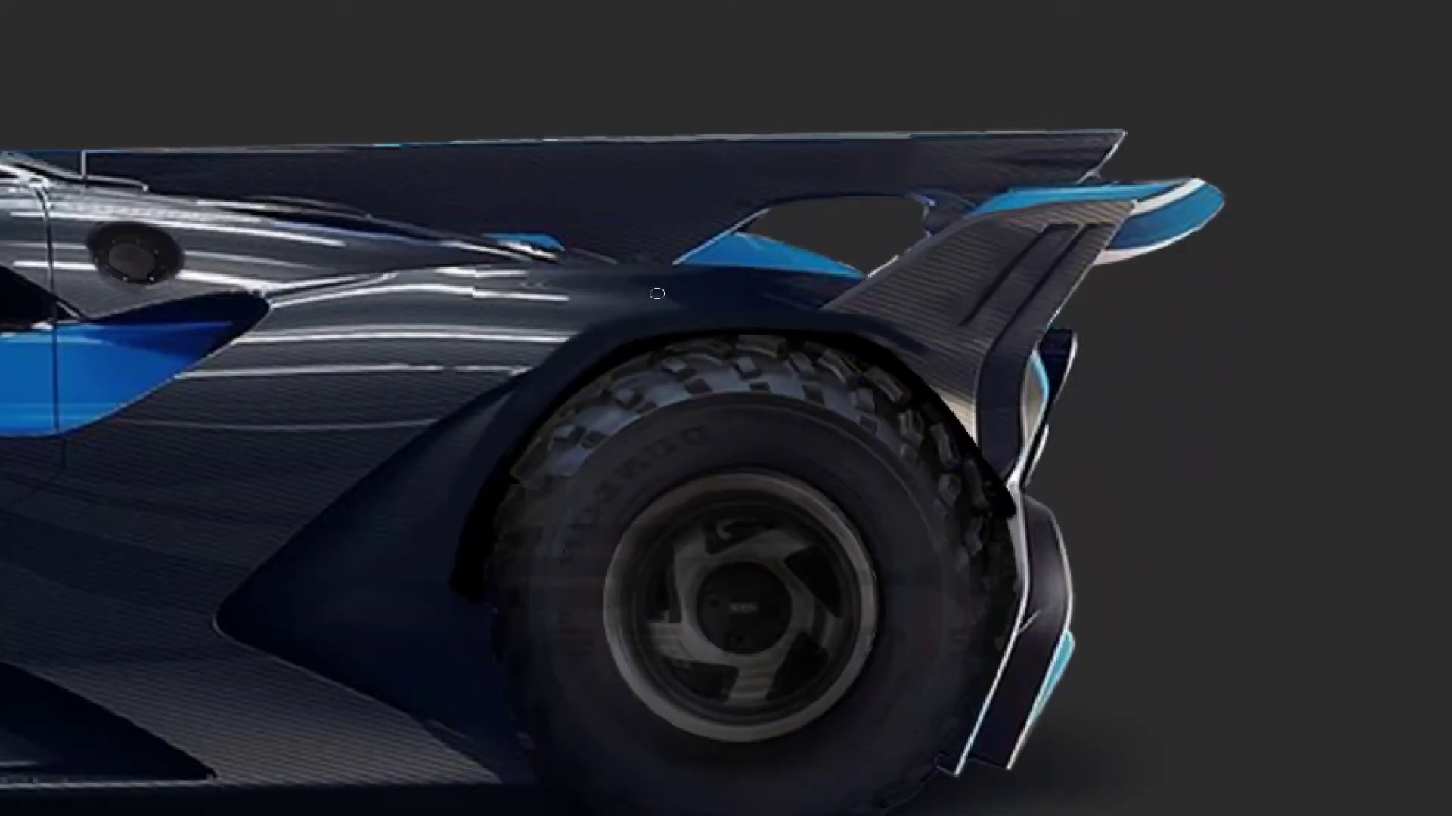
drag(570, 479, 848, 183)
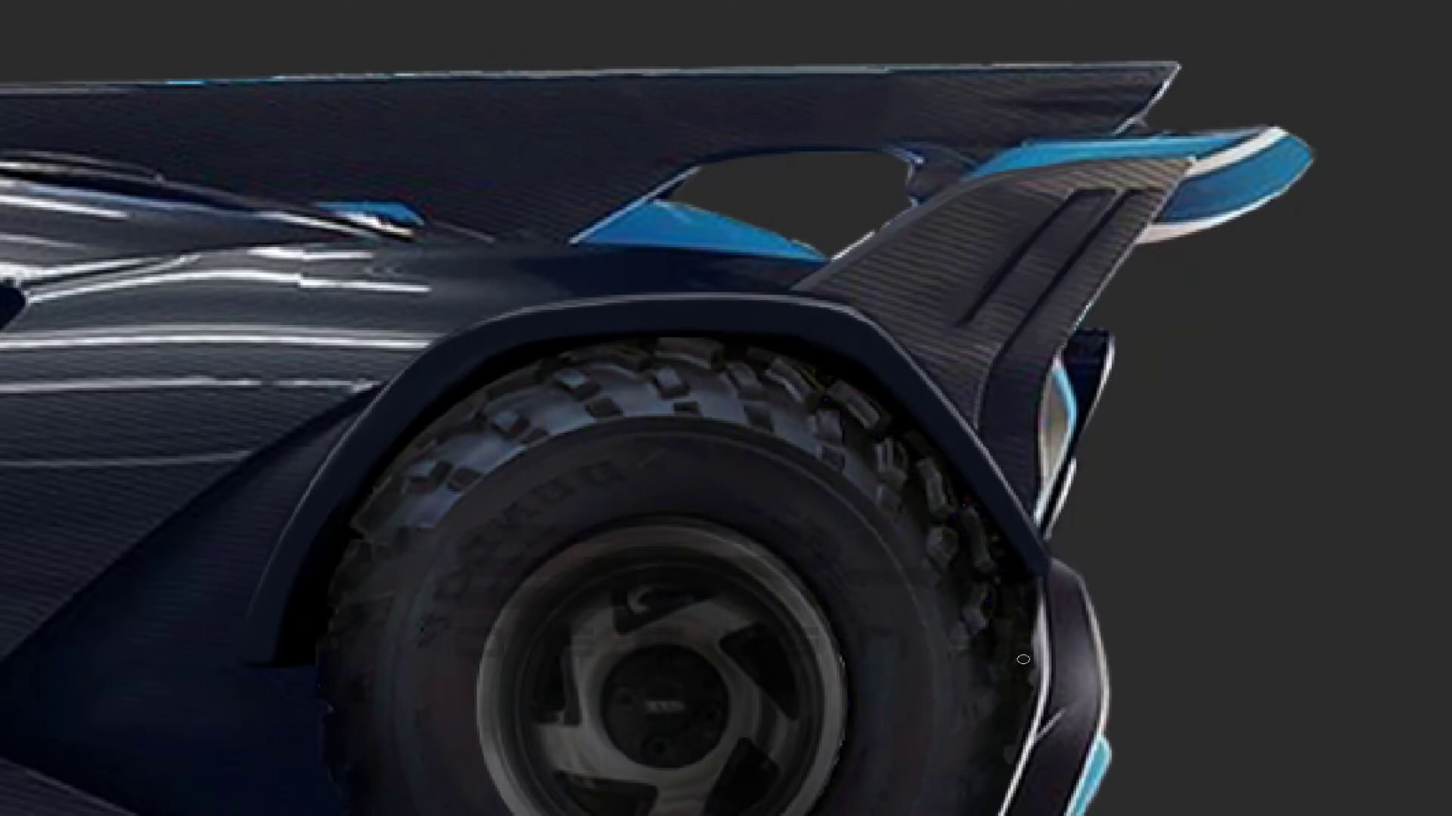
scroll(1013, 553, down, 5)
scroll(1041, 587, up, 5)
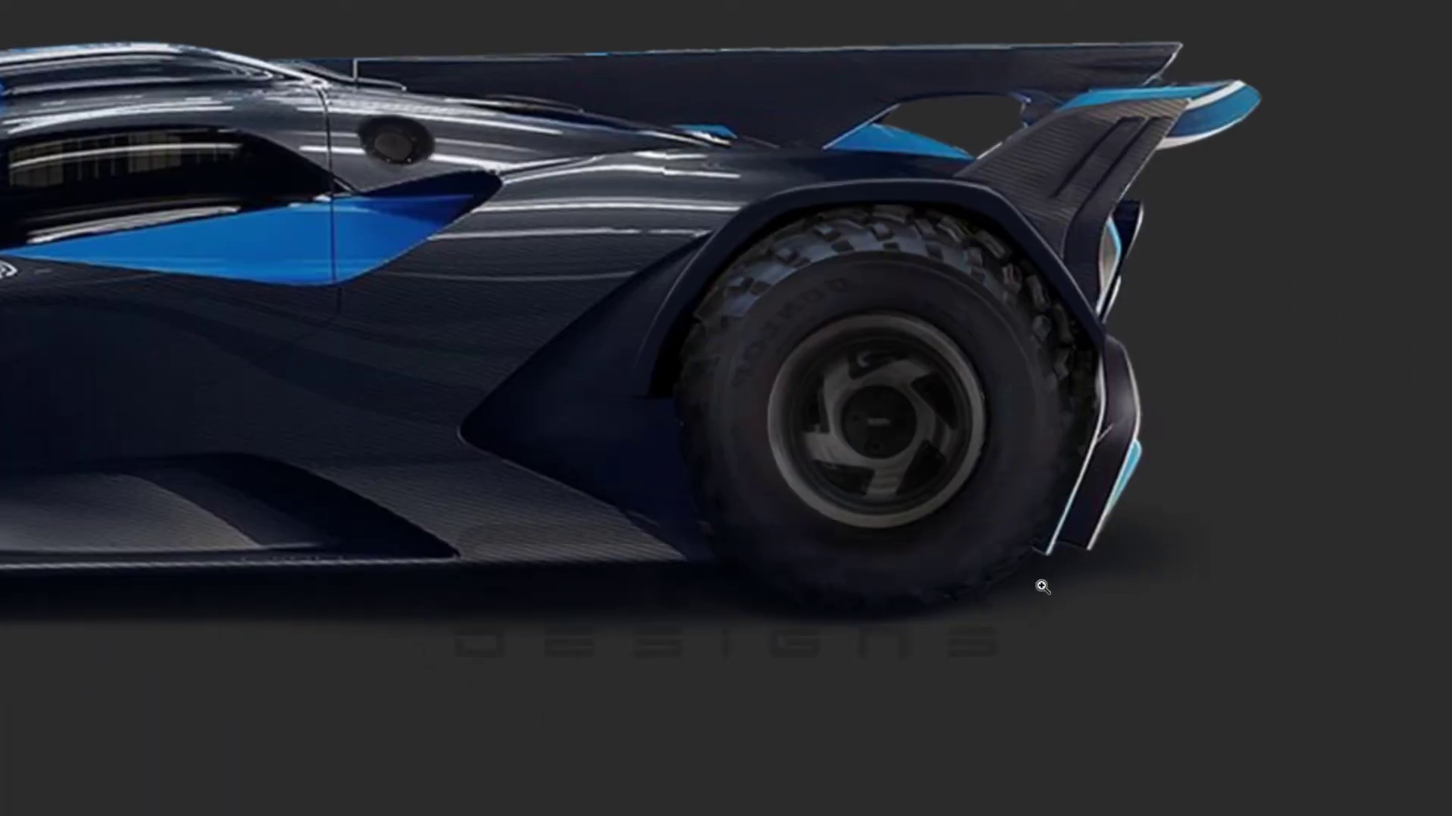
scroll(900, 474, down, 2)
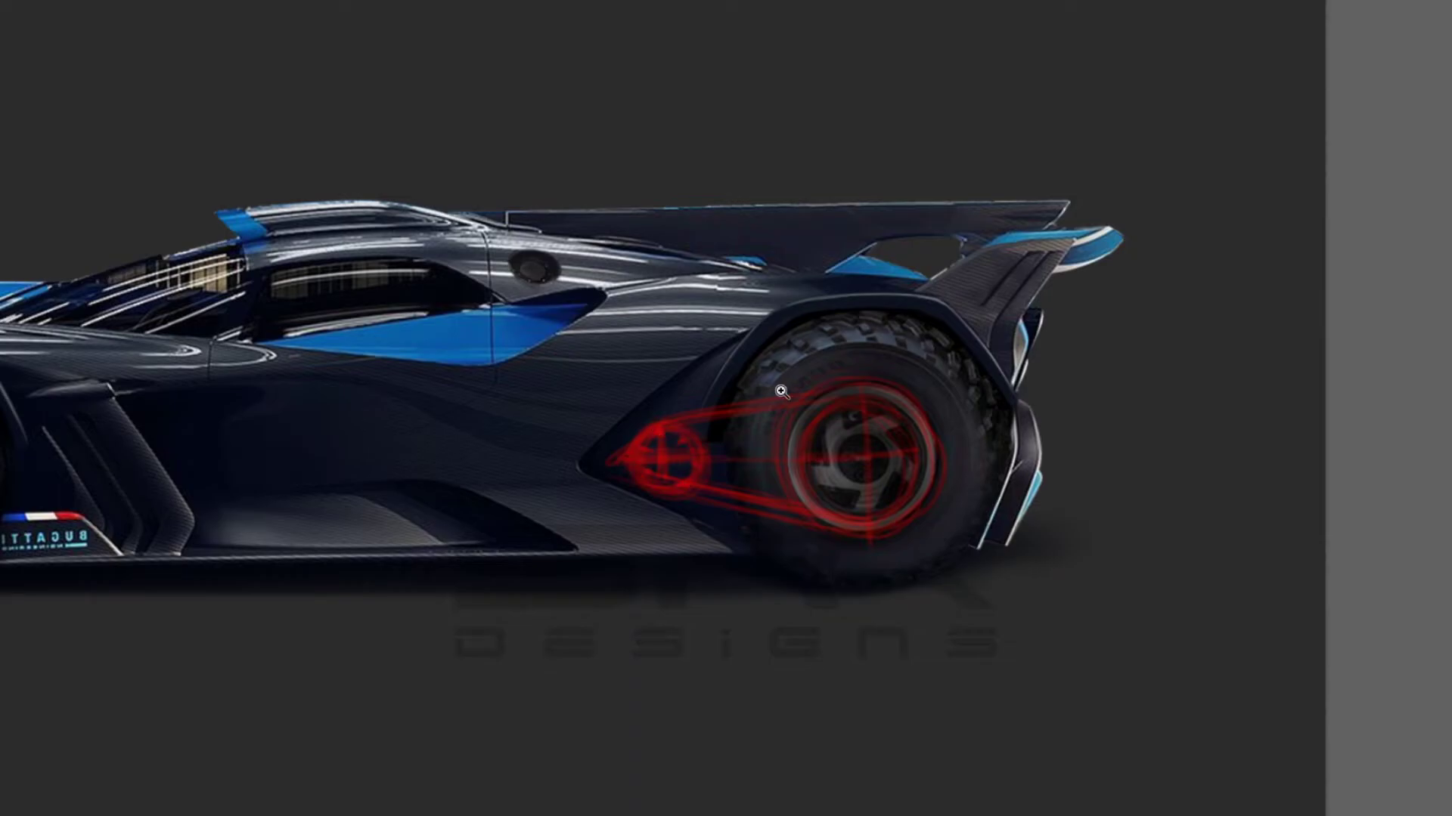
Step: Draw a disc with a top-lit grey gradient and fit it just ahead of the rear hub
scroll(781, 392, up, 3)
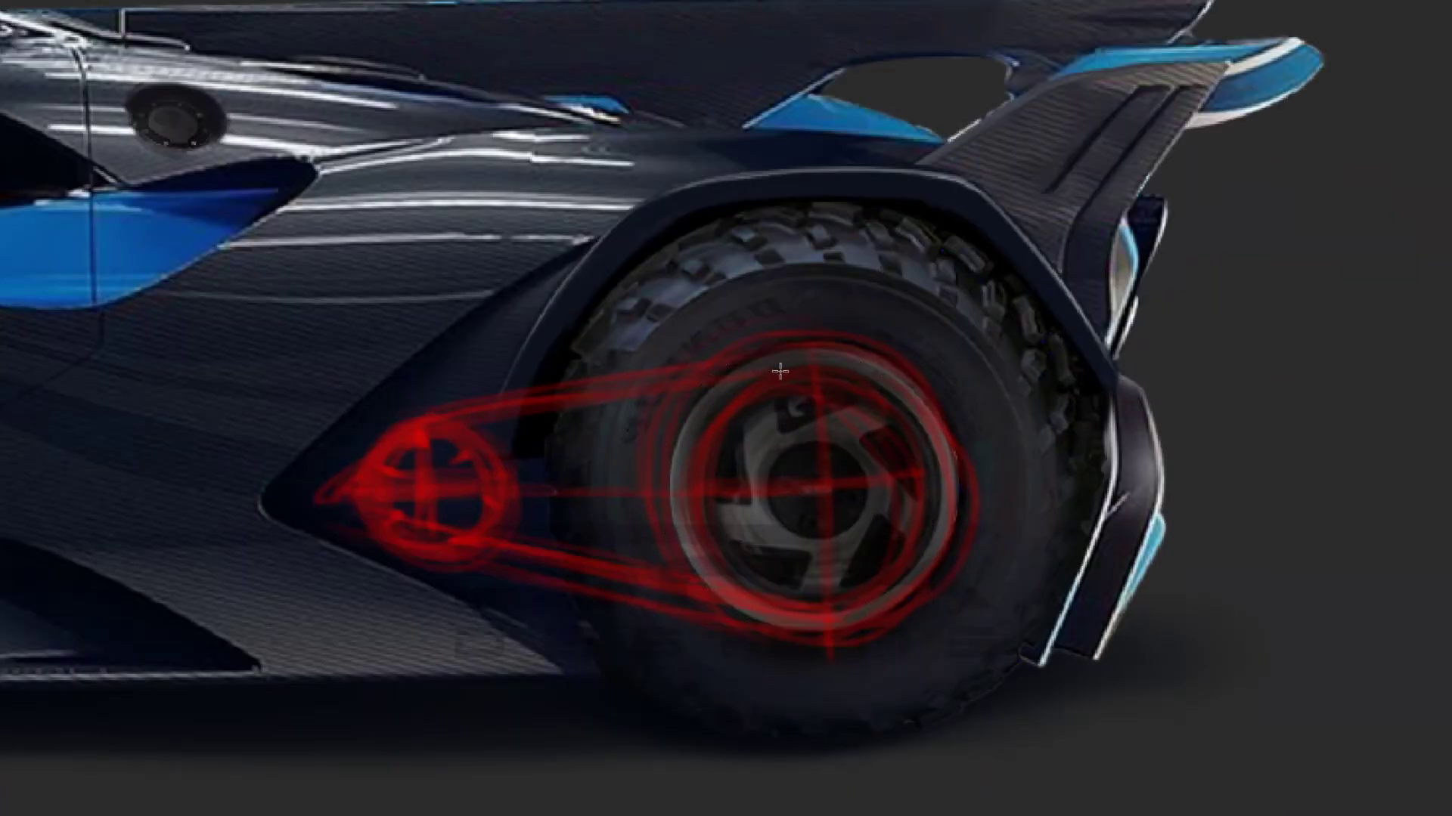
drag(658, 333, 971, 647)
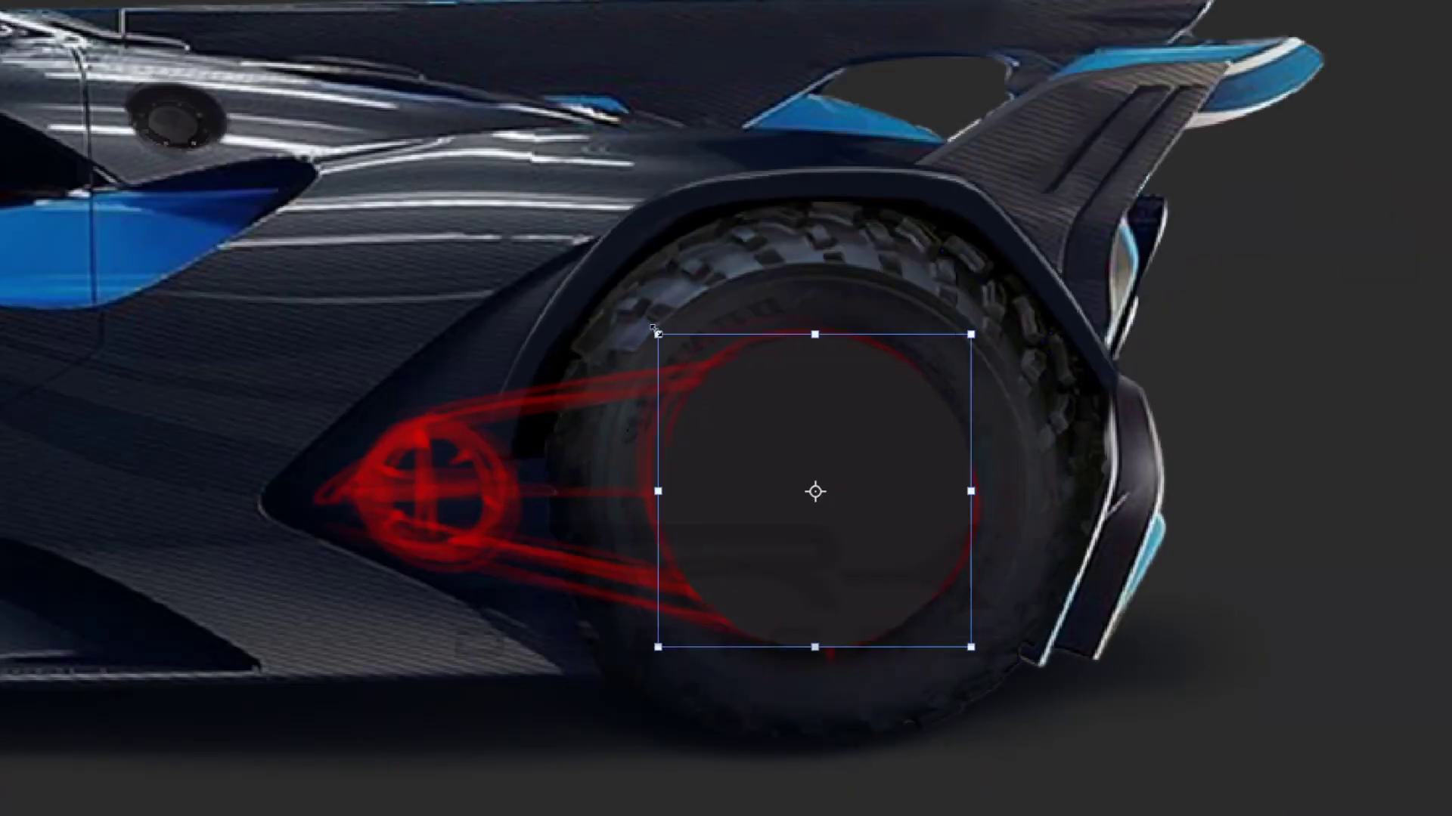
key(v)
drag(767, 631, 767, 630)
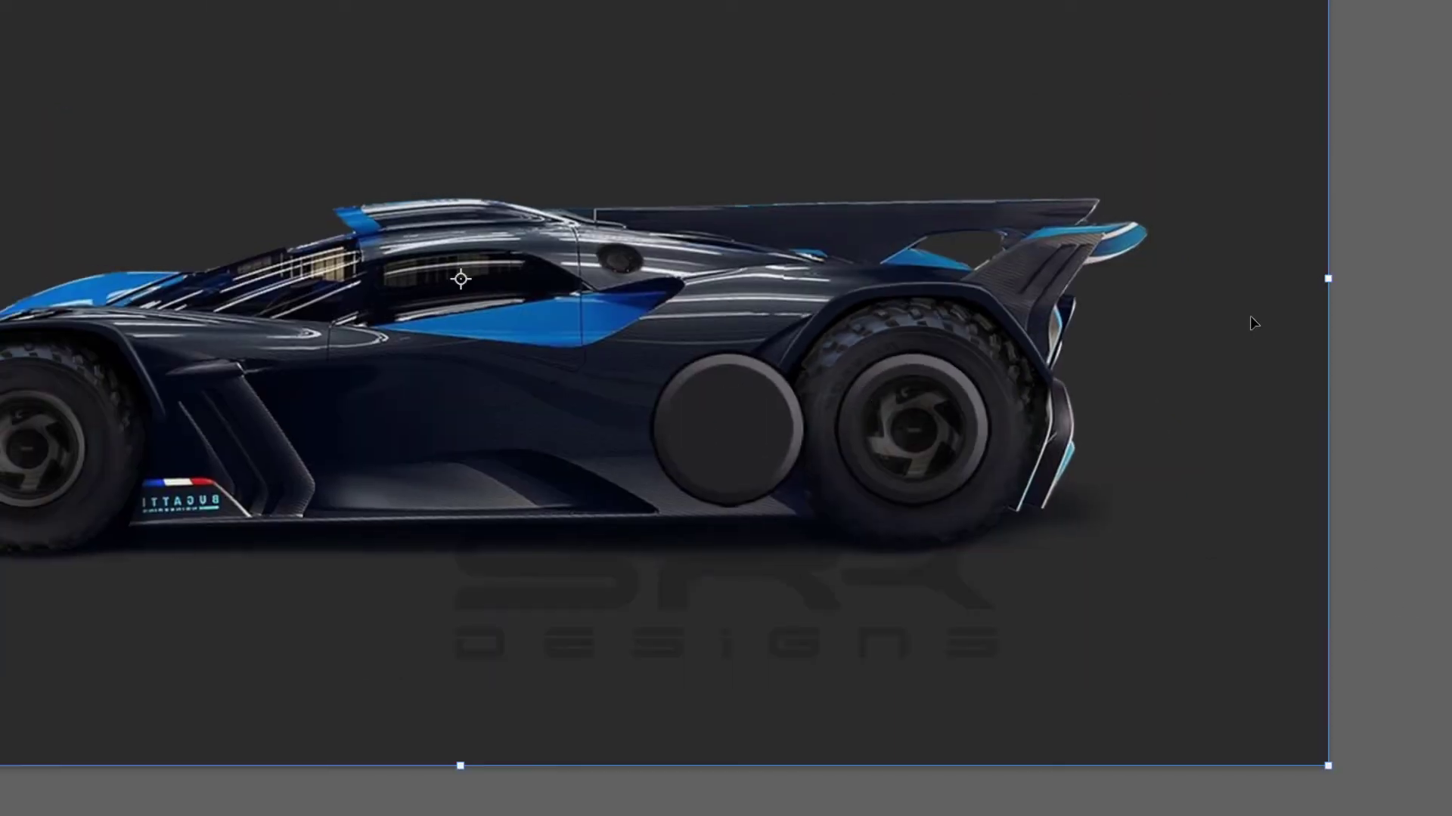
drag(746, 421, 931, 442)
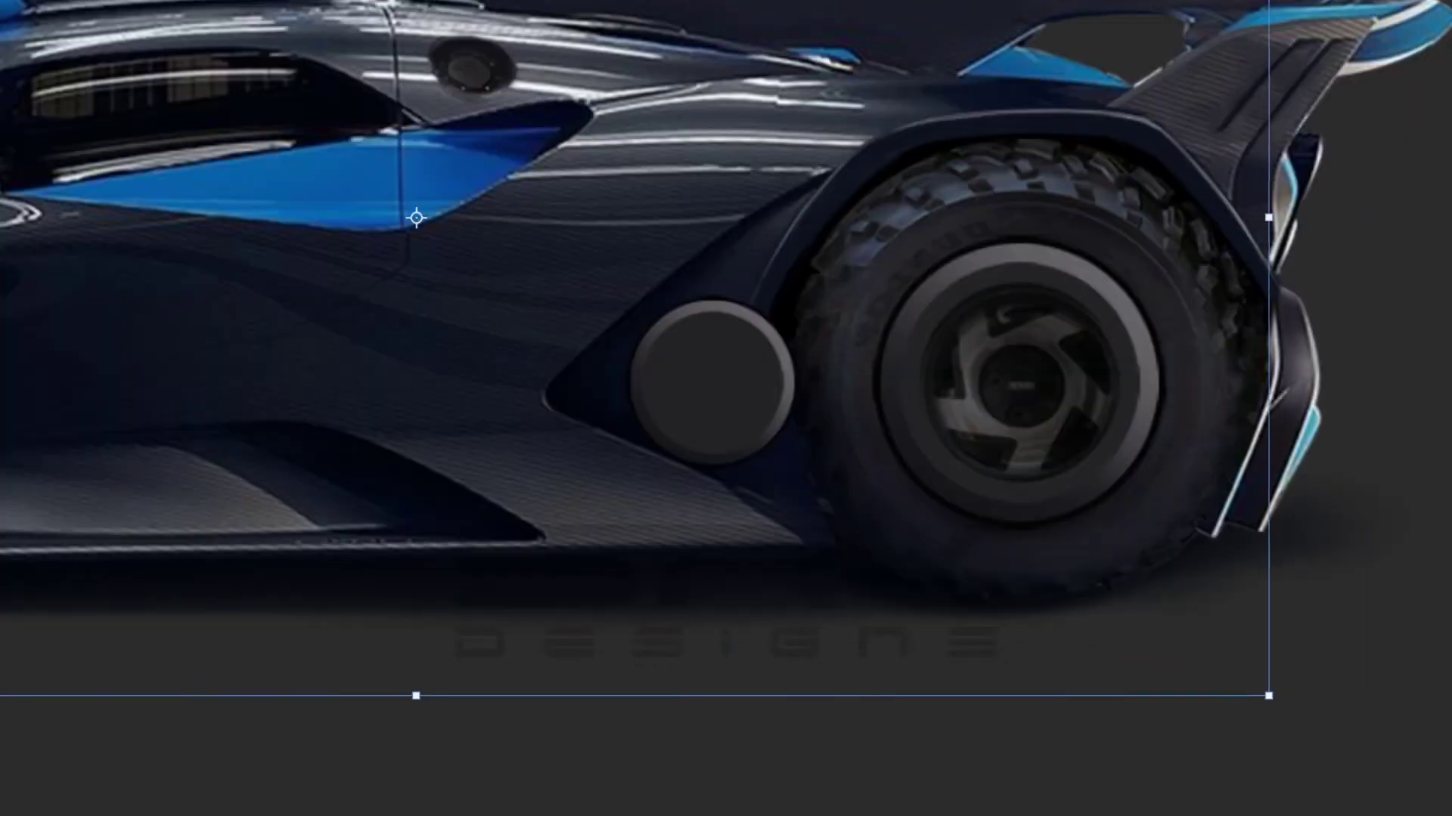
drag(847, 448, 843, 448)
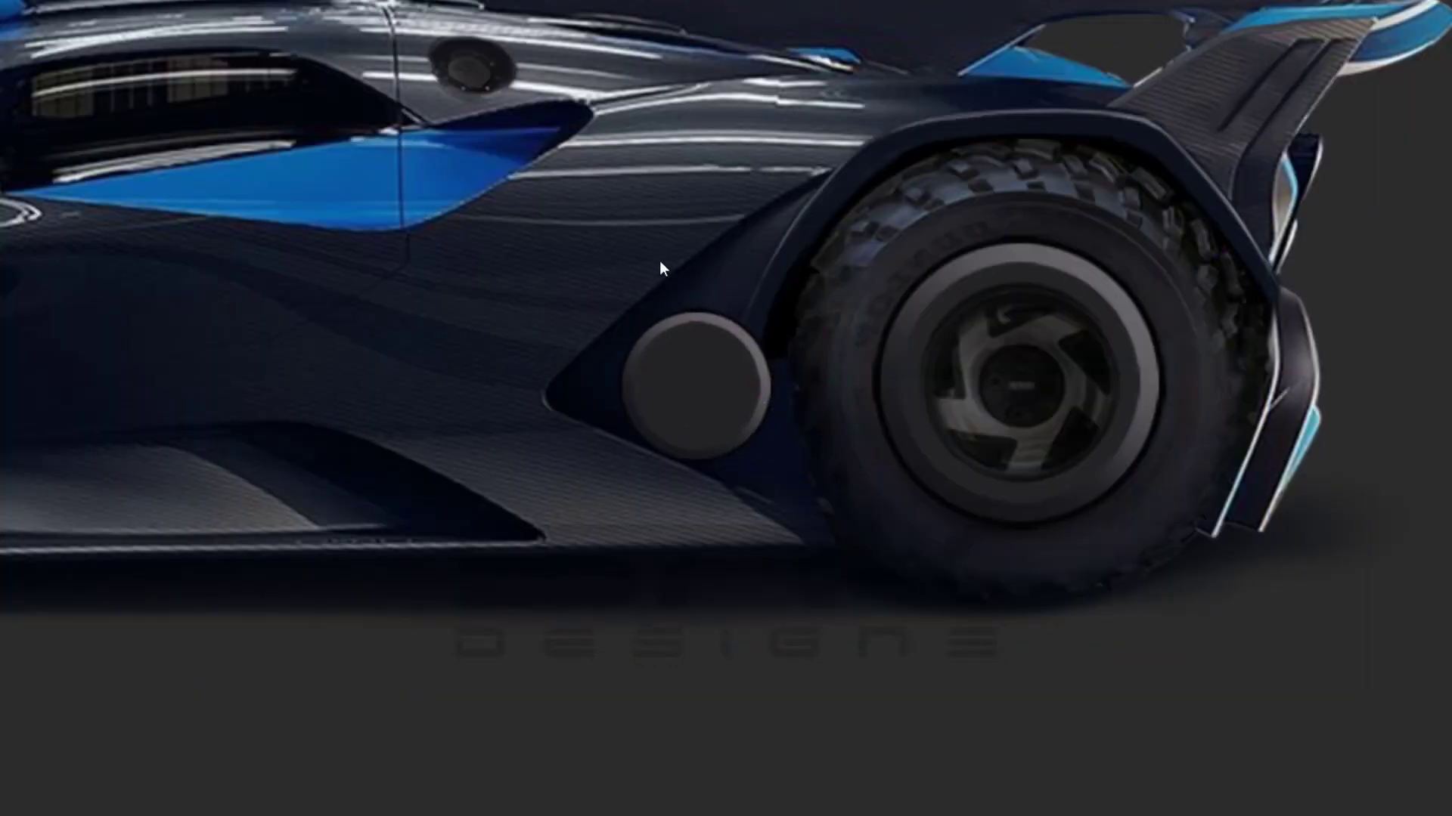
drag(707, 408, 701, 408)
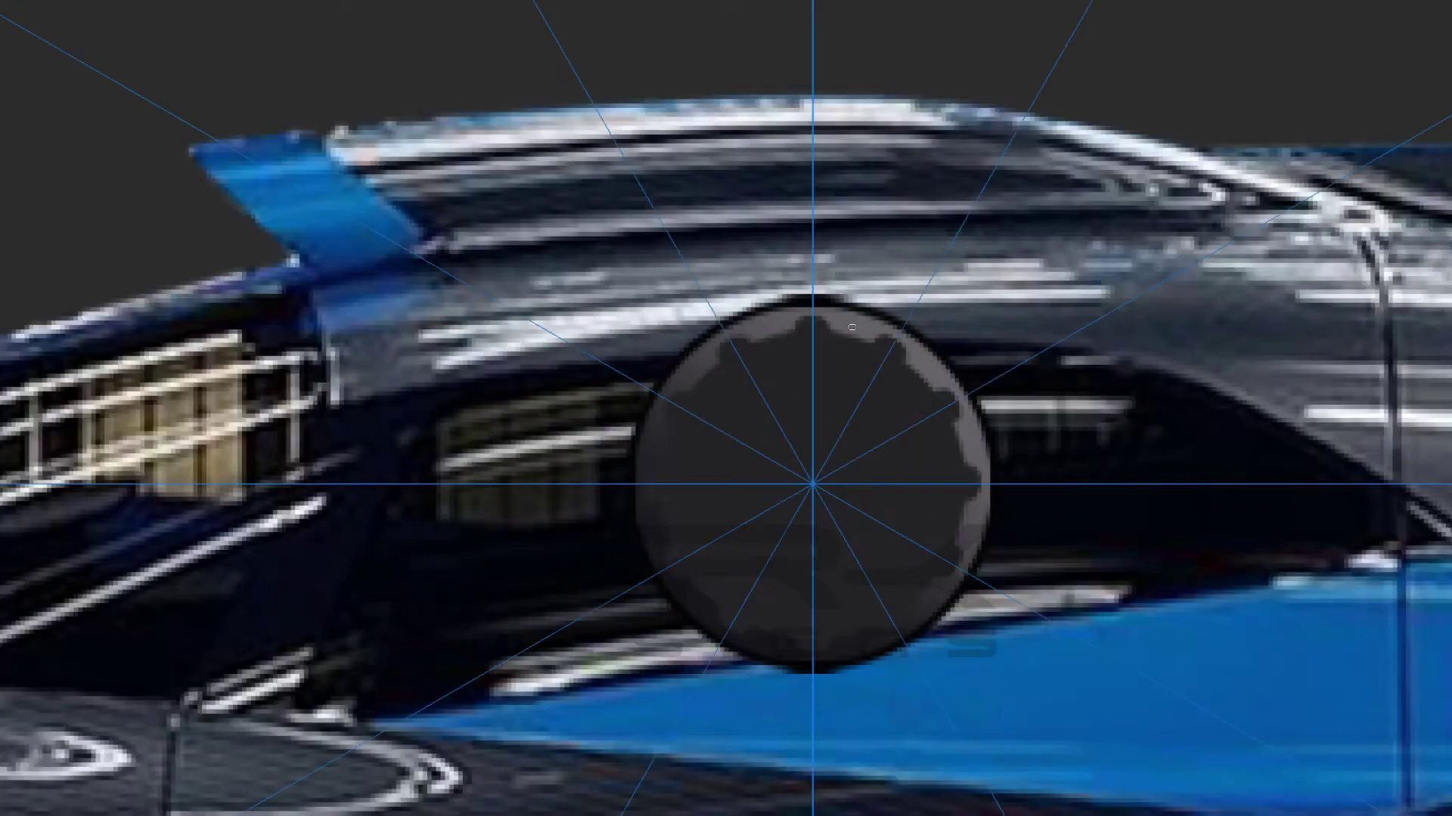
Step: Paint mirrored rim bolts, spiral blades and a dark centre hub onto the grey disc
click(857, 324)
drag(812, 329, 810, 350)
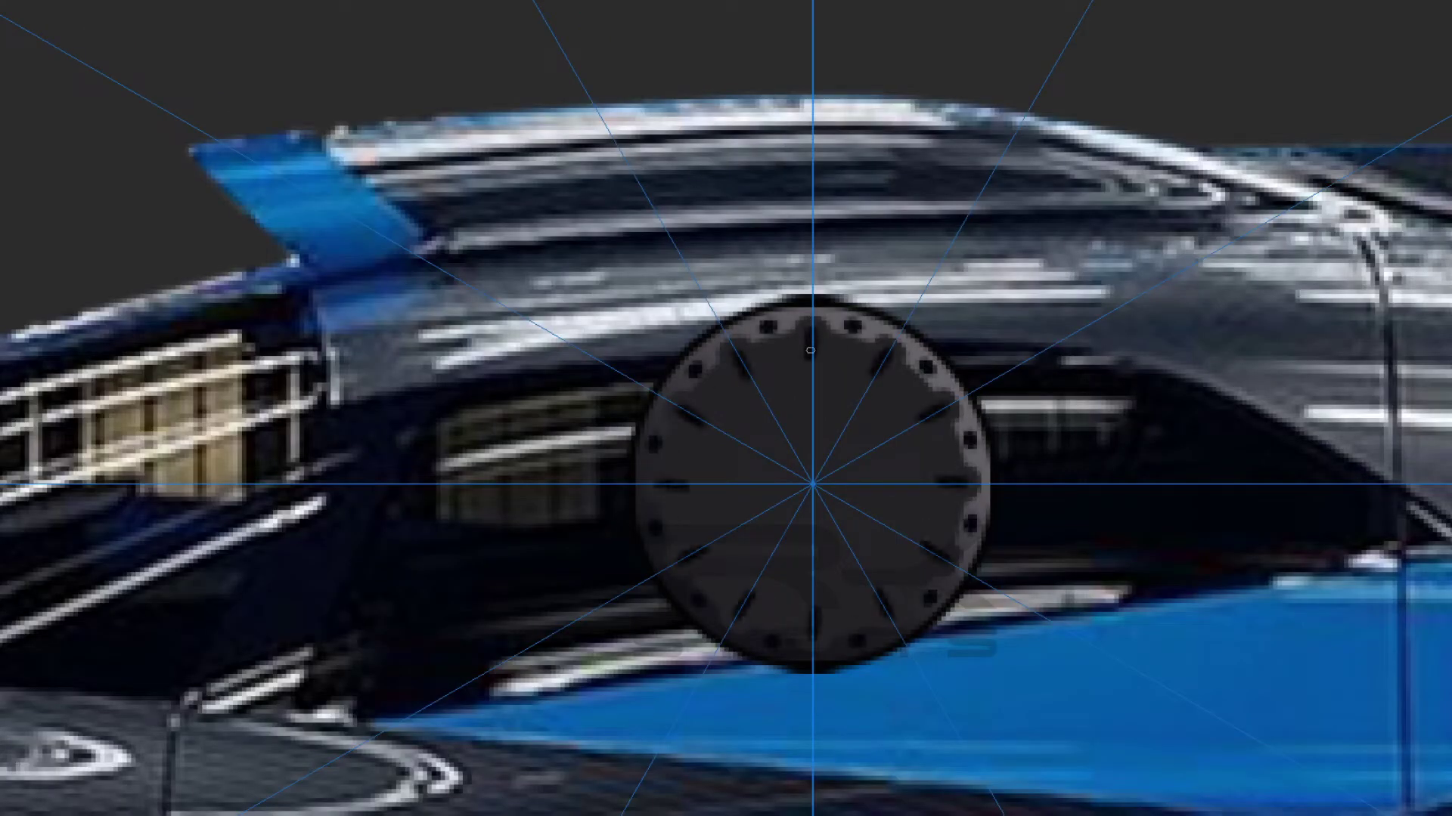
key(z)
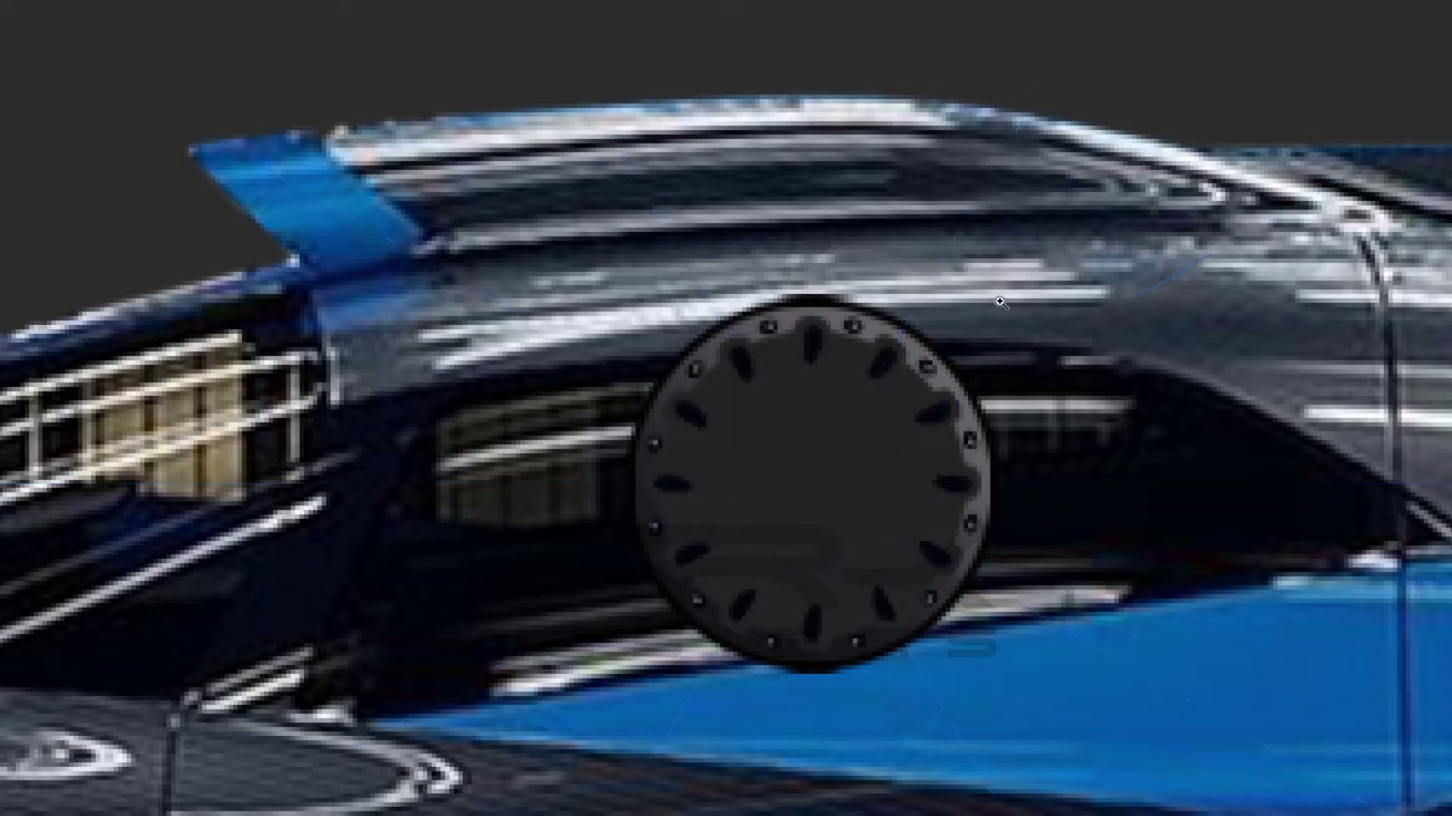
click(760, 385)
mouse_move(786, 355)
mouse_down()
mouse_move(769, 331)
mouse_move(722, 355)
mouse_up()
key(ctrl+0)
click(810, 358)
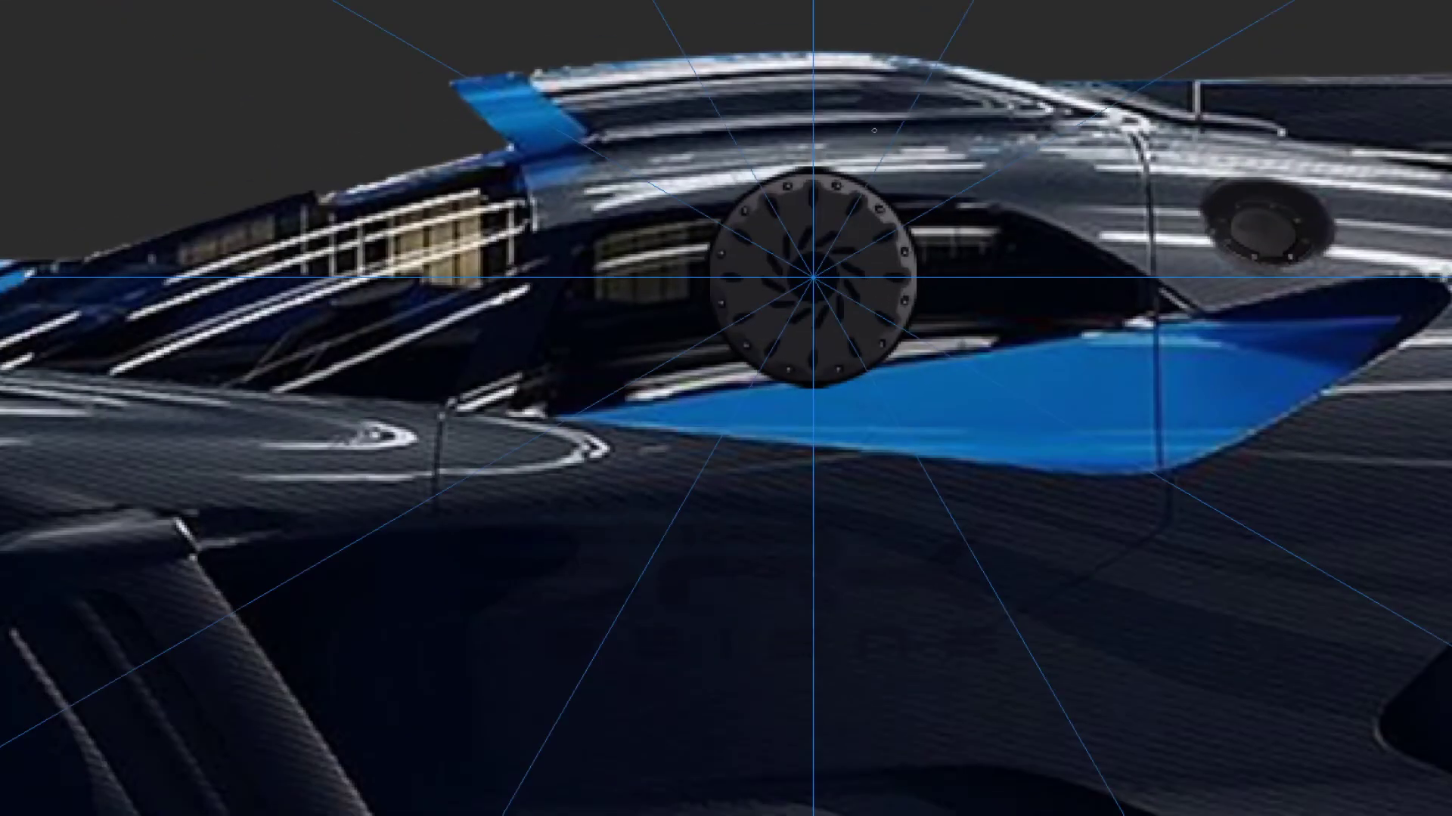
Step: Move the finished disc down into place just ahead of the rear wheel
key(ctrl+minus)
drag(480, 347, 810, 514)
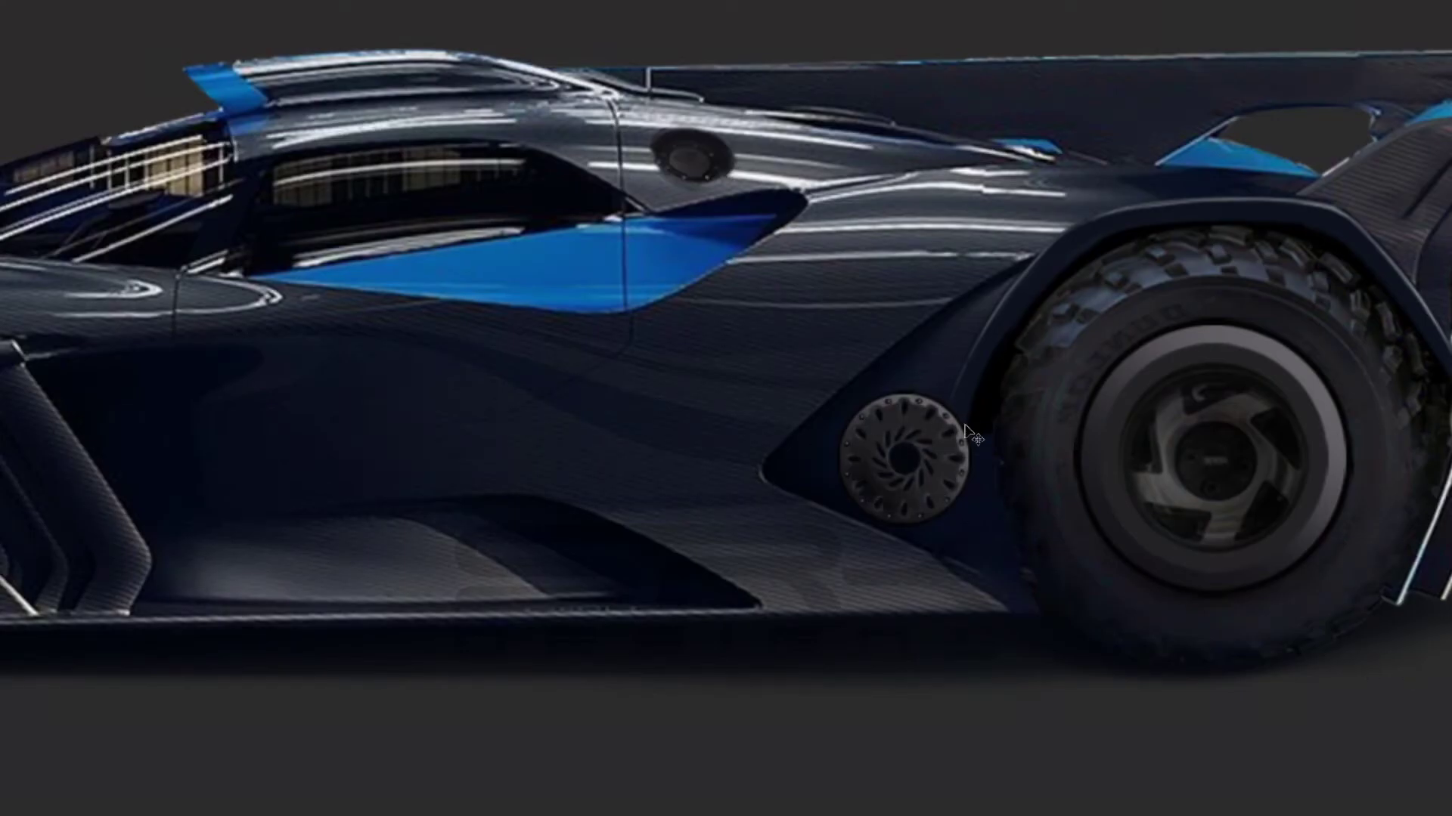
drag(957, 499, 909, 607)
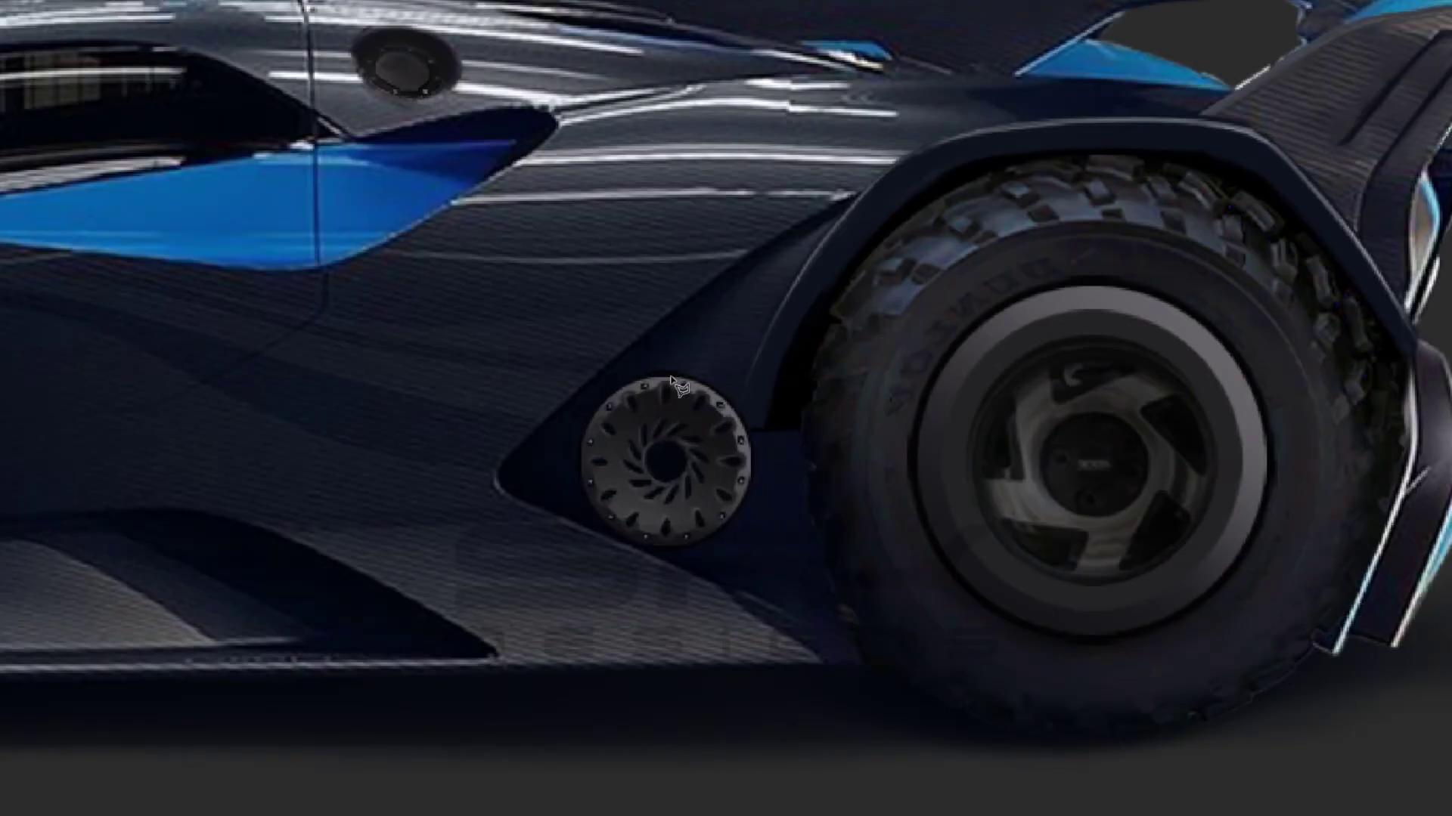
Step: Outline a swing arm from the pivot disc to the rear wheel, fill it dark, and rotate it slightly
click(675, 380)
click(1019, 316)
click(955, 559)
click(683, 542)
click(675, 381)
key(alt+BackSpace)
key(ctrl+t)
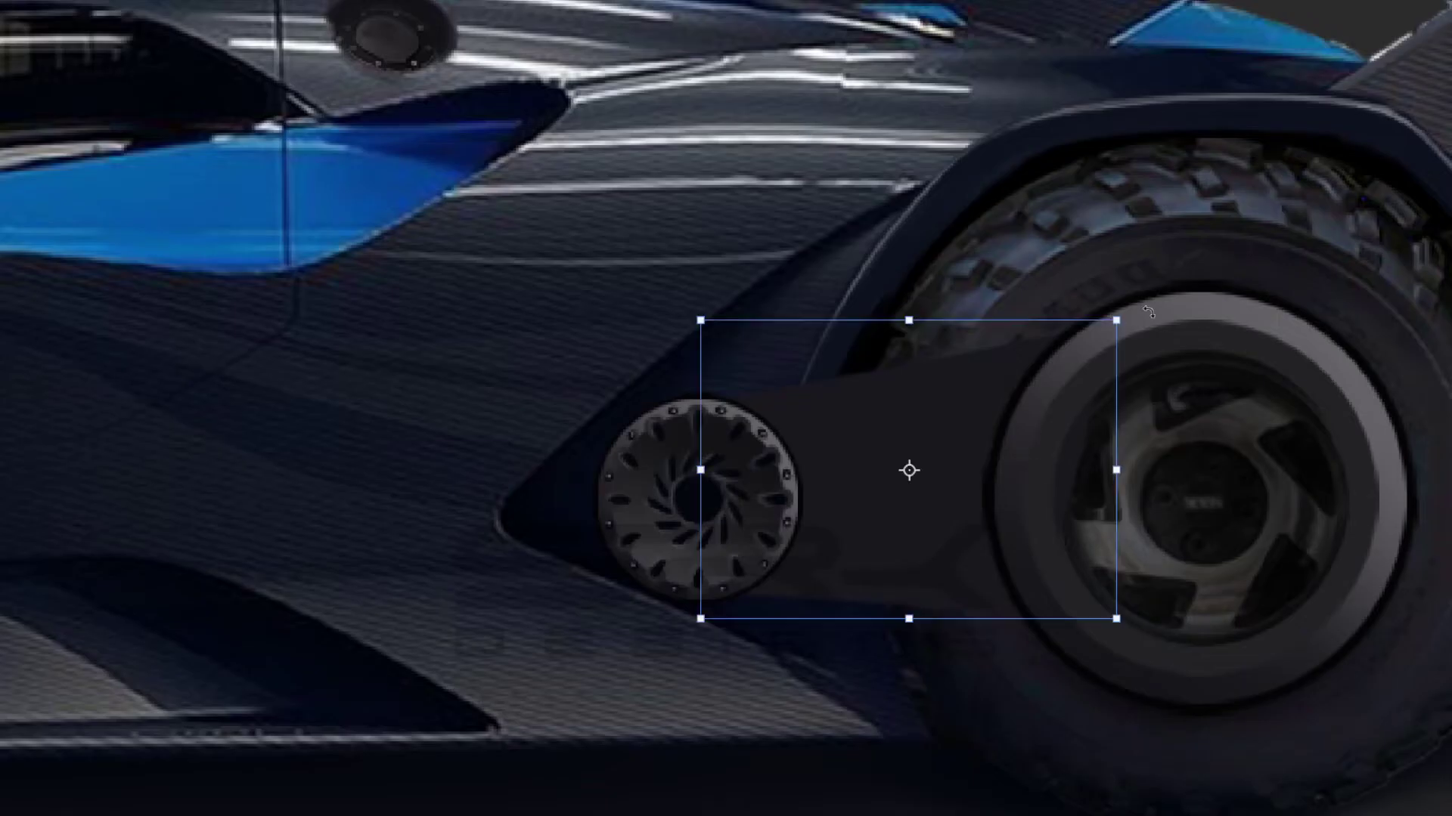
drag(1149, 312, 1153, 348)
key(Return)
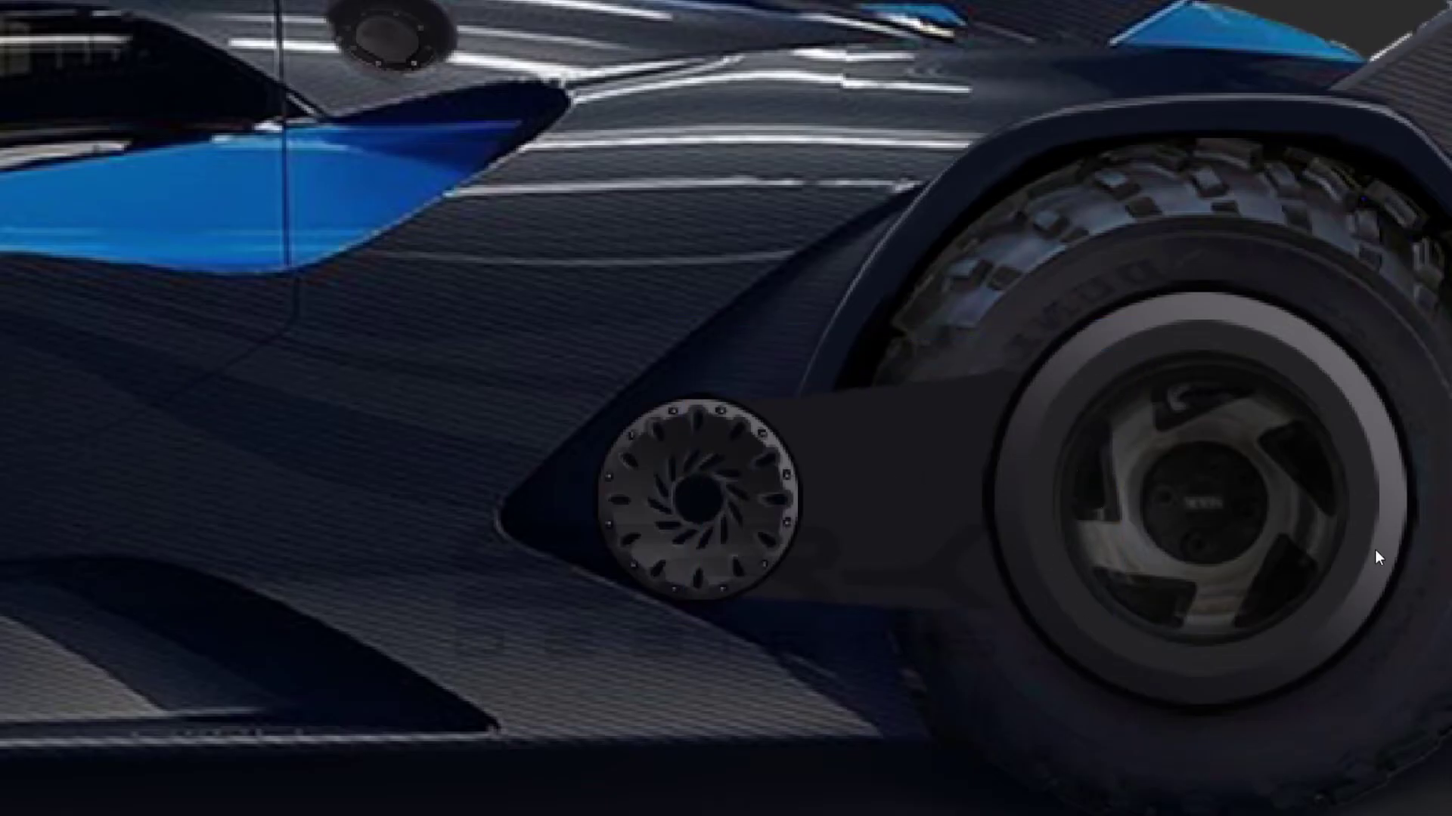
Step: Shade the swing arm with a lighter top edge and darker lower edge, then view the whole car
click(973, 434)
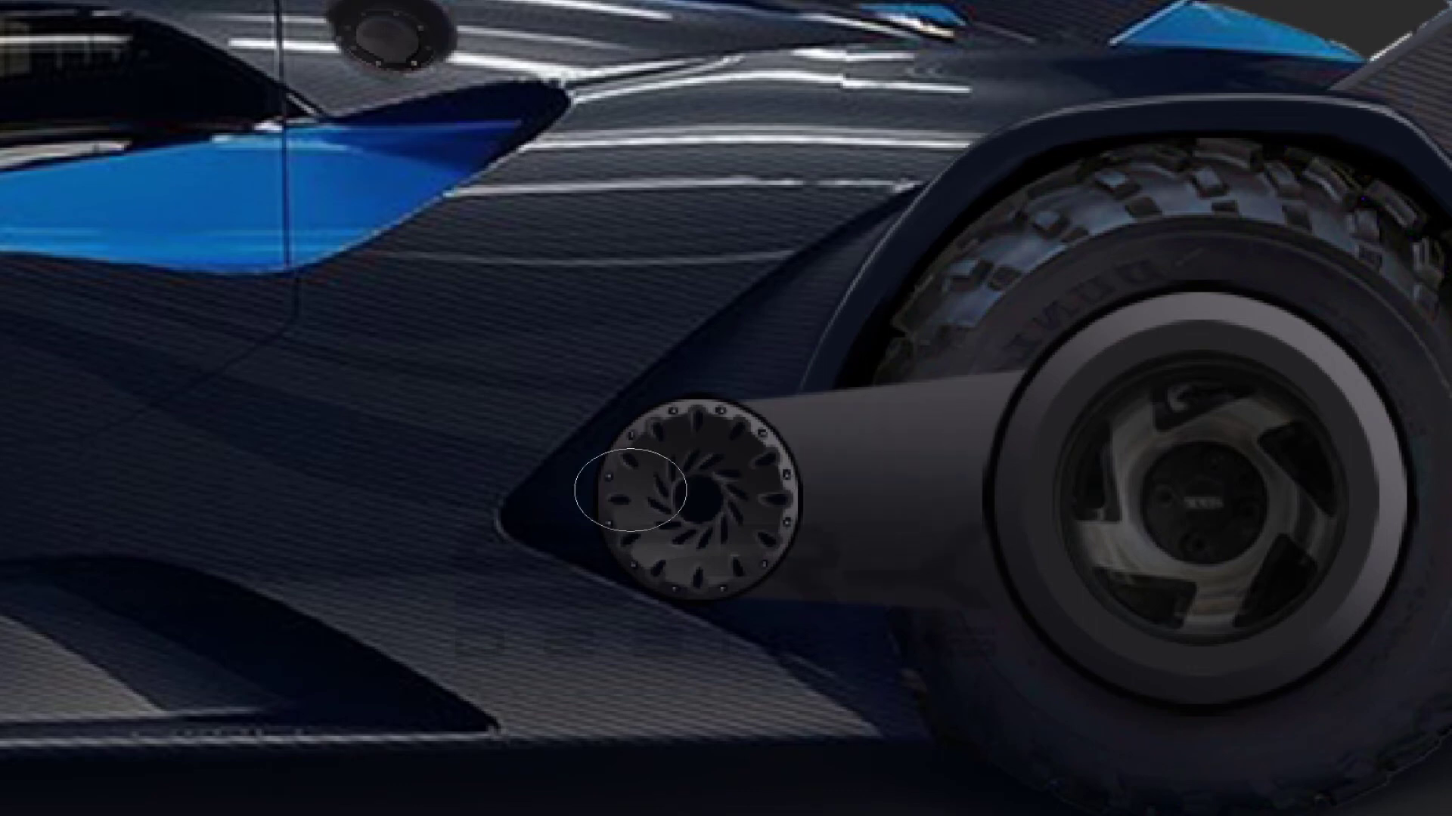
drag(778, 446, 978, 509)
mouse_move(963, 598)
mouse_down()
mouse_move(713, 573)
mouse_move(749, 458)
mouse_up()
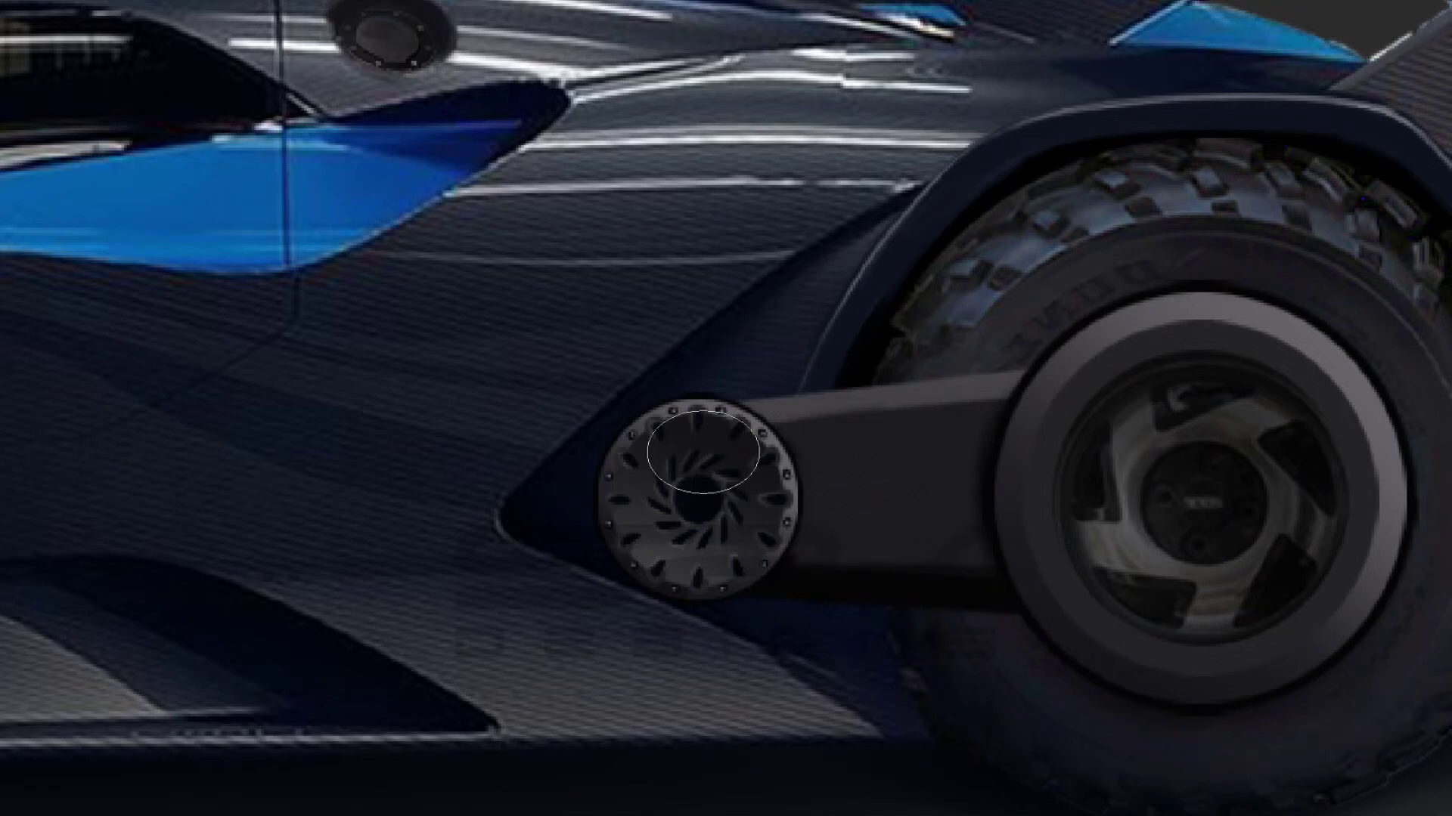
drag(775, 571, 926, 571)
key(z)
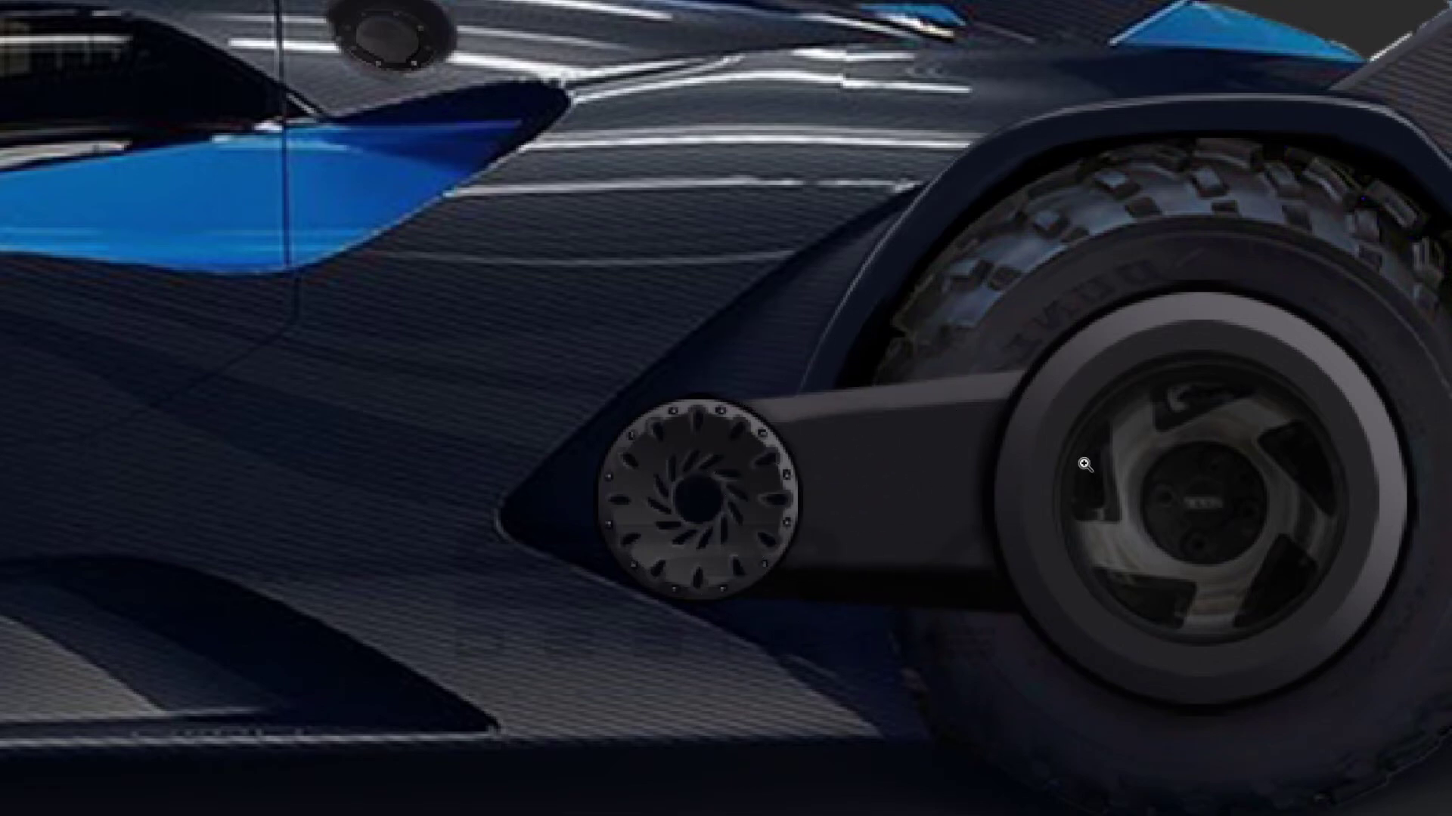
mouse_move(1085, 465)
mouse_down()
mouse_move(965, 504)
mouse_move(868, 448)
mouse_move(802, 480)
mouse_up()
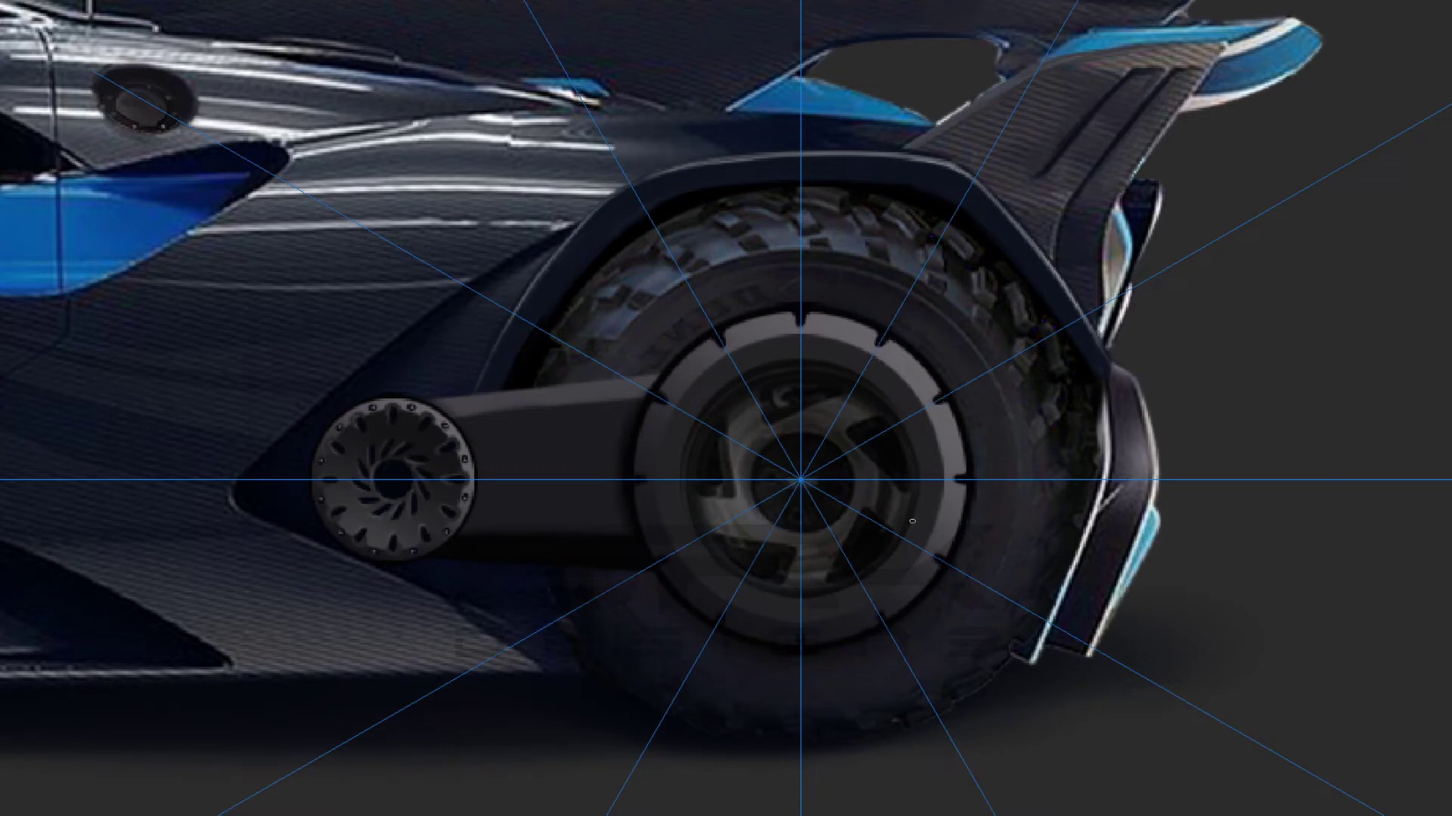
Step: Commit the resized rear wheel hub and fit the whole image on screen
scroll(869, 325, up, 5)
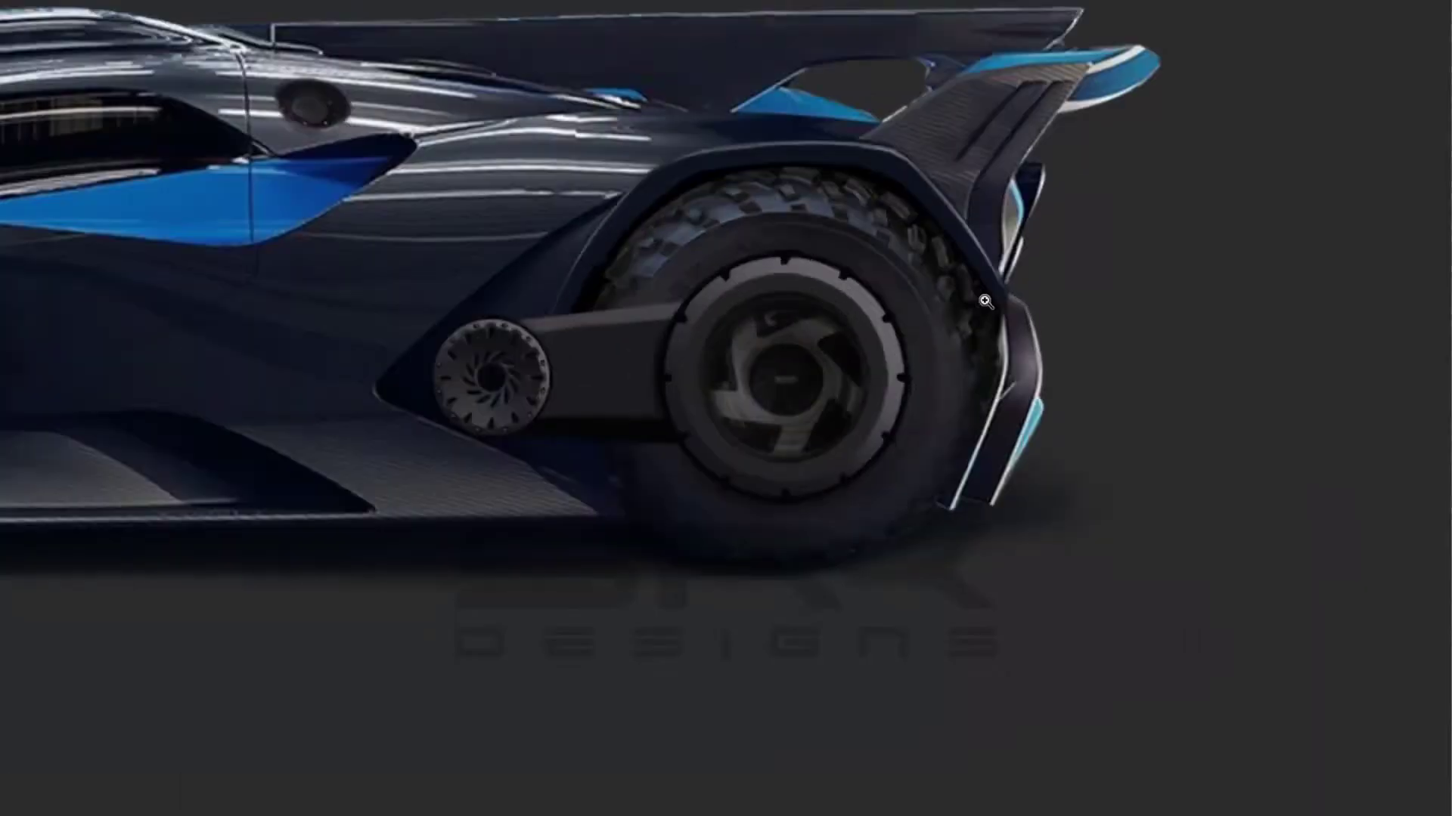
key(Return)
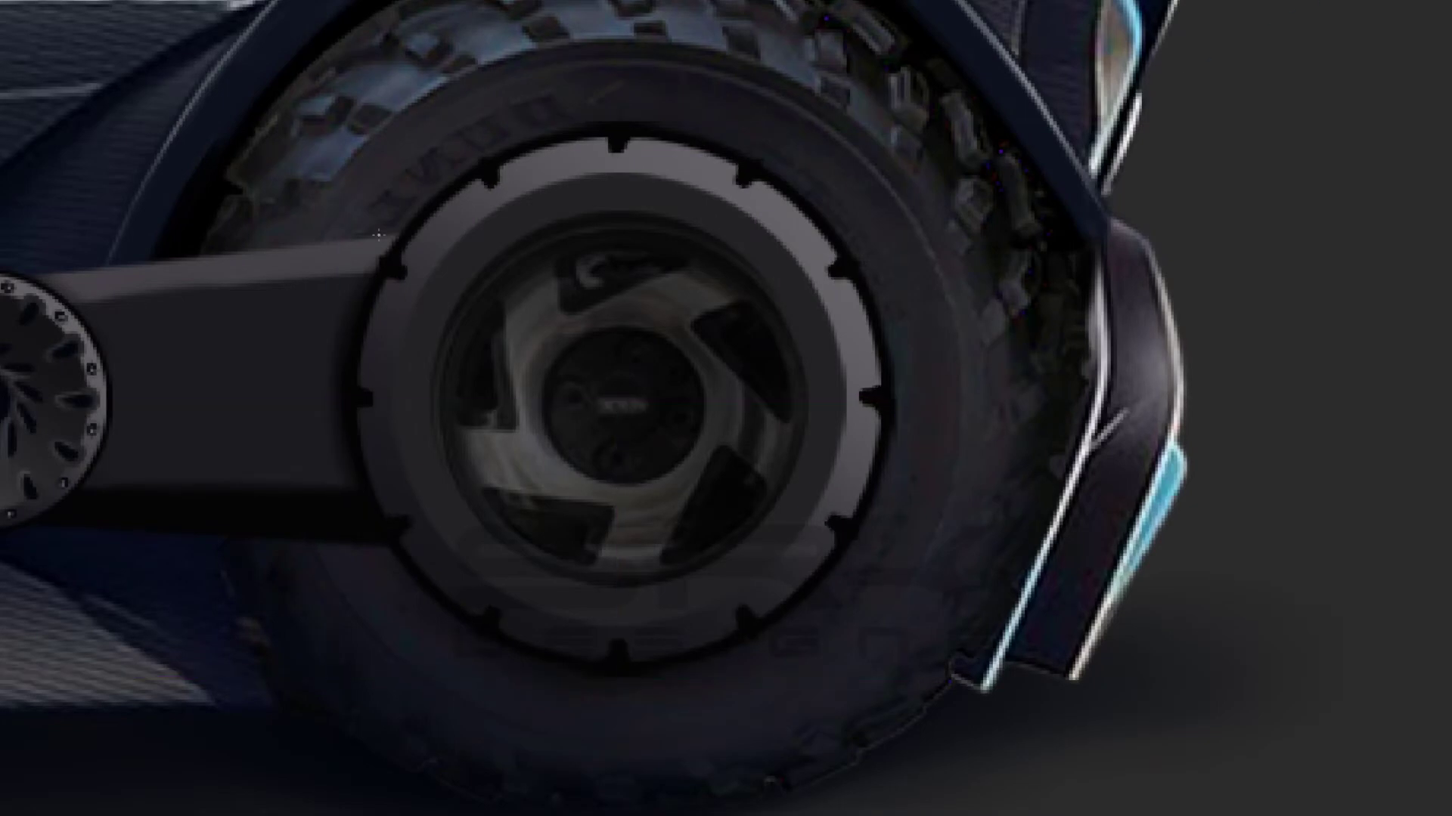
key(ctrl+0)
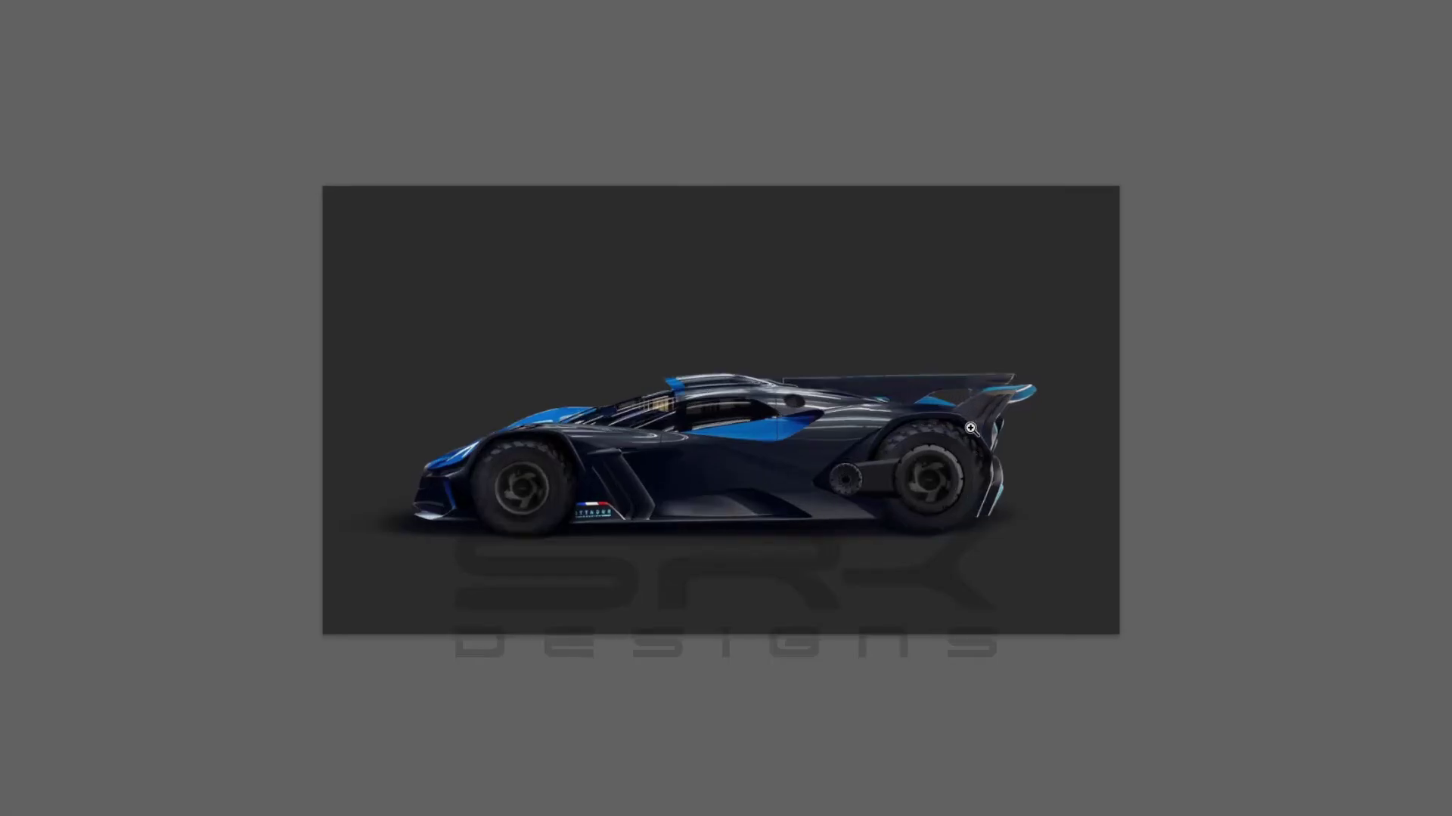
Step: Select and resize the round rear hub centre, then shade its lower-left side
click(972, 429)
drag(703, 265, 951, 516)
key(ctrl+t)
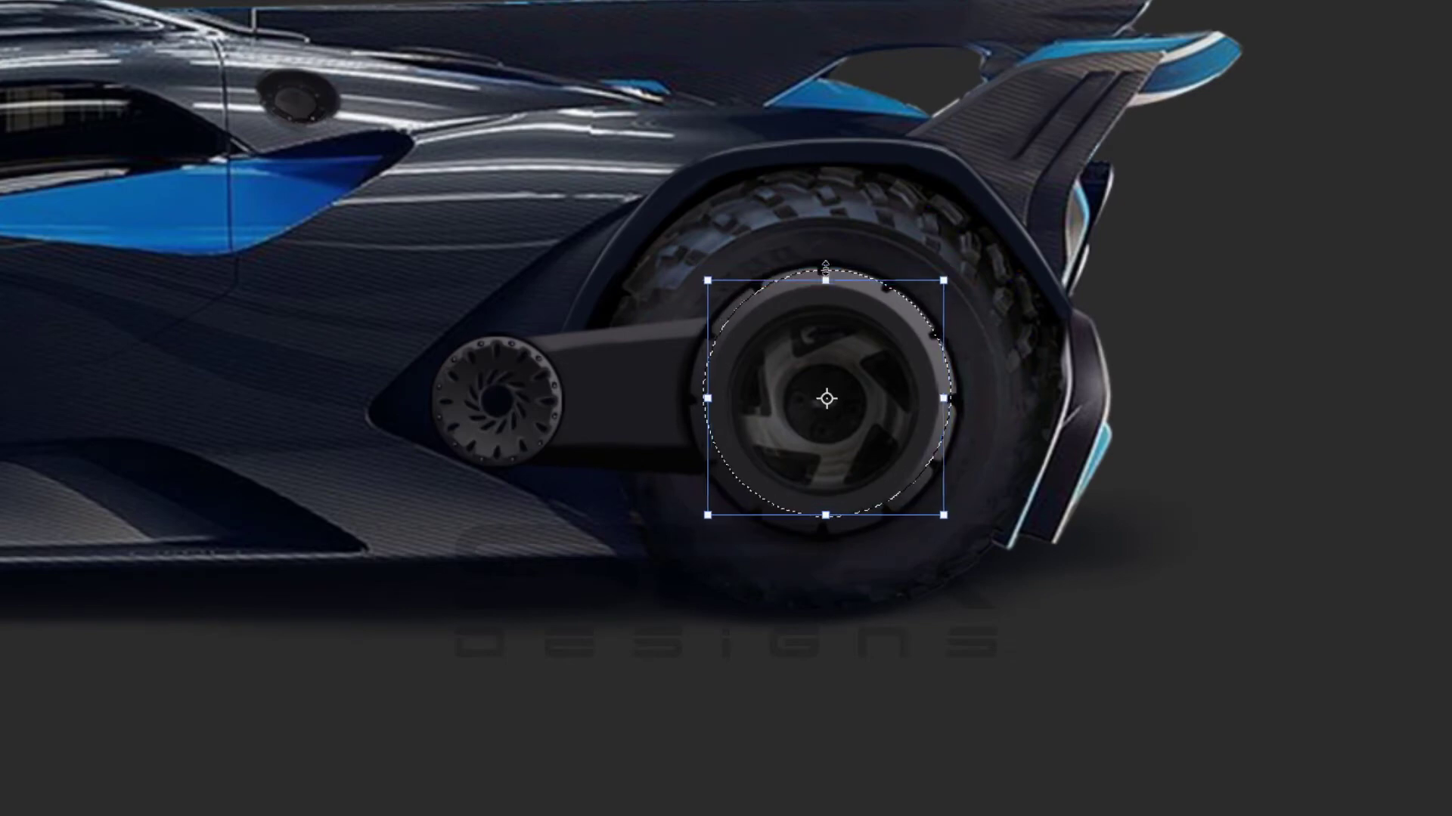
key(Return)
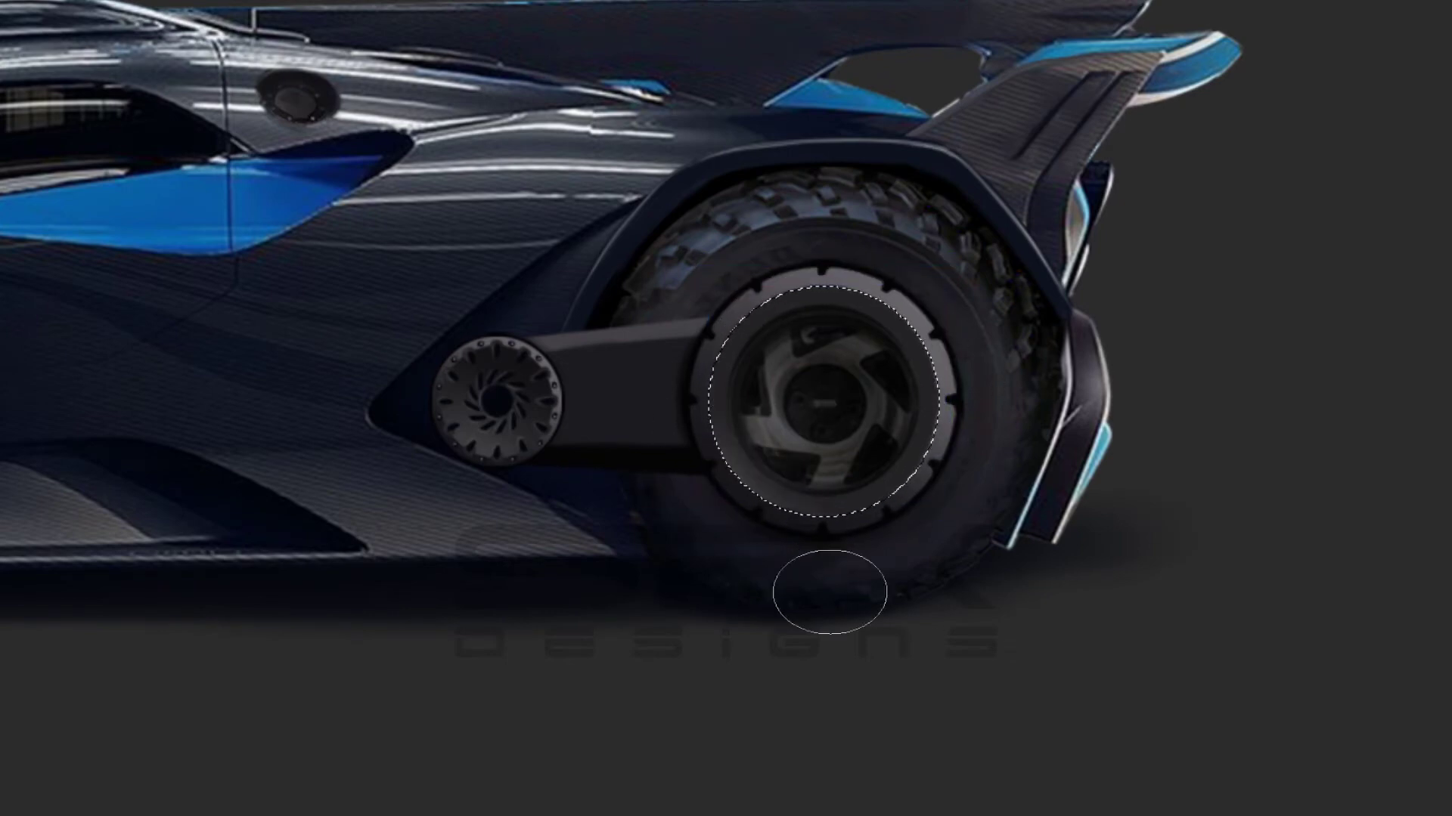
key(ctrl+d)
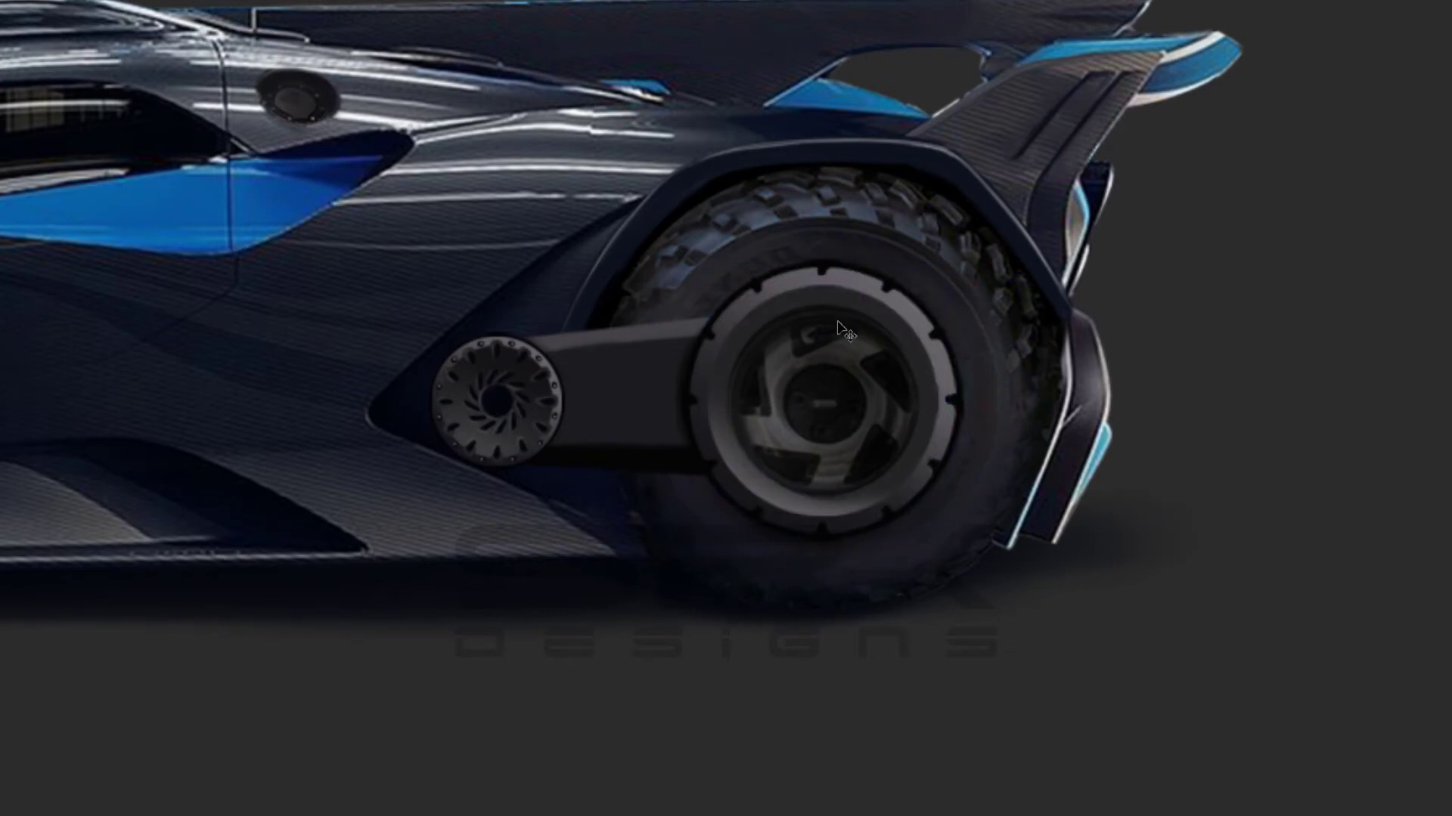
drag(838, 346, 773, 402)
drag(918, 376, 831, 227)
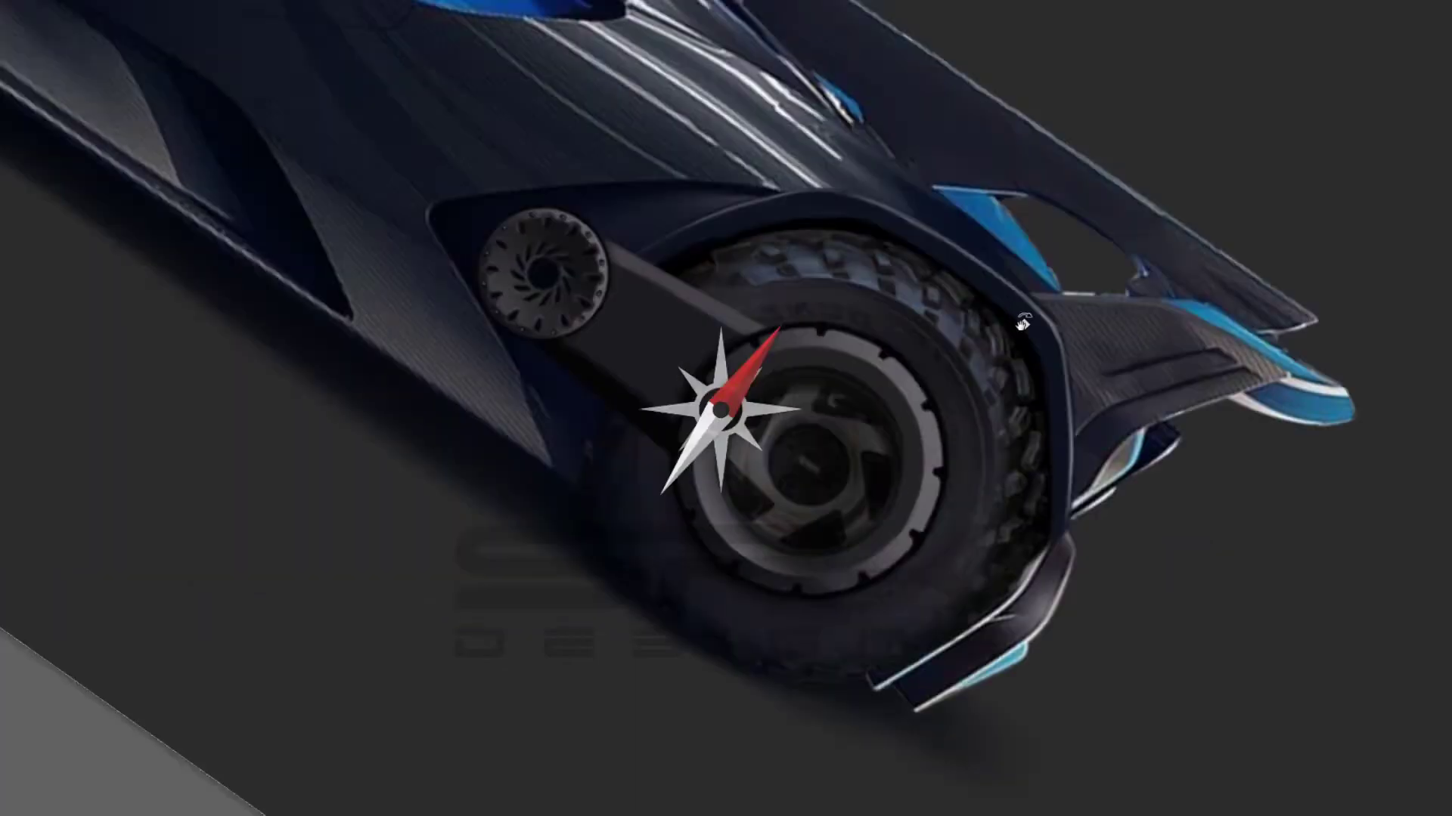
scroll(535, 470, up, 5)
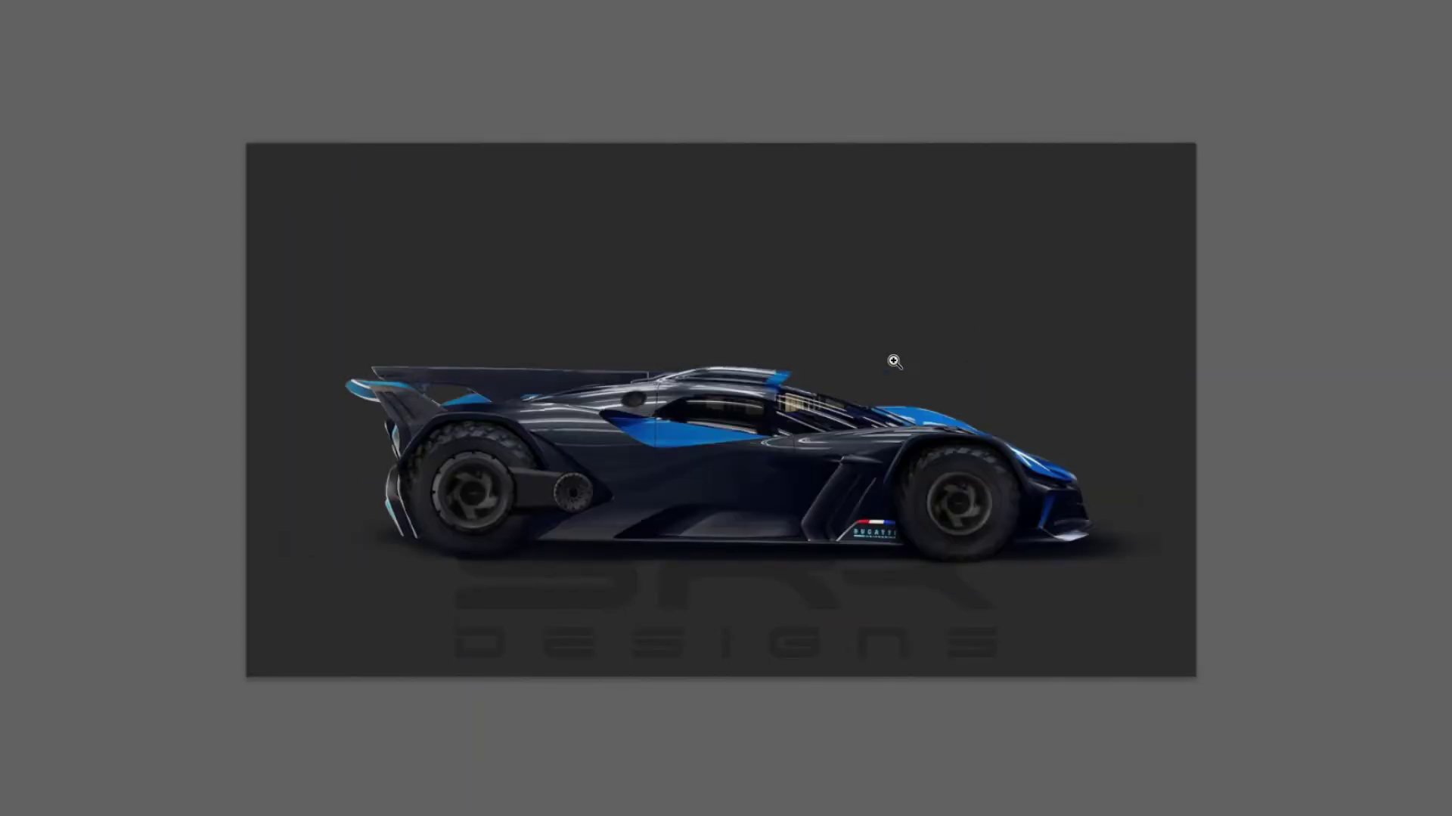
Step: Cover the cockpit glass with flat grey and paint the blue body panels dark grey
click(658, 257)
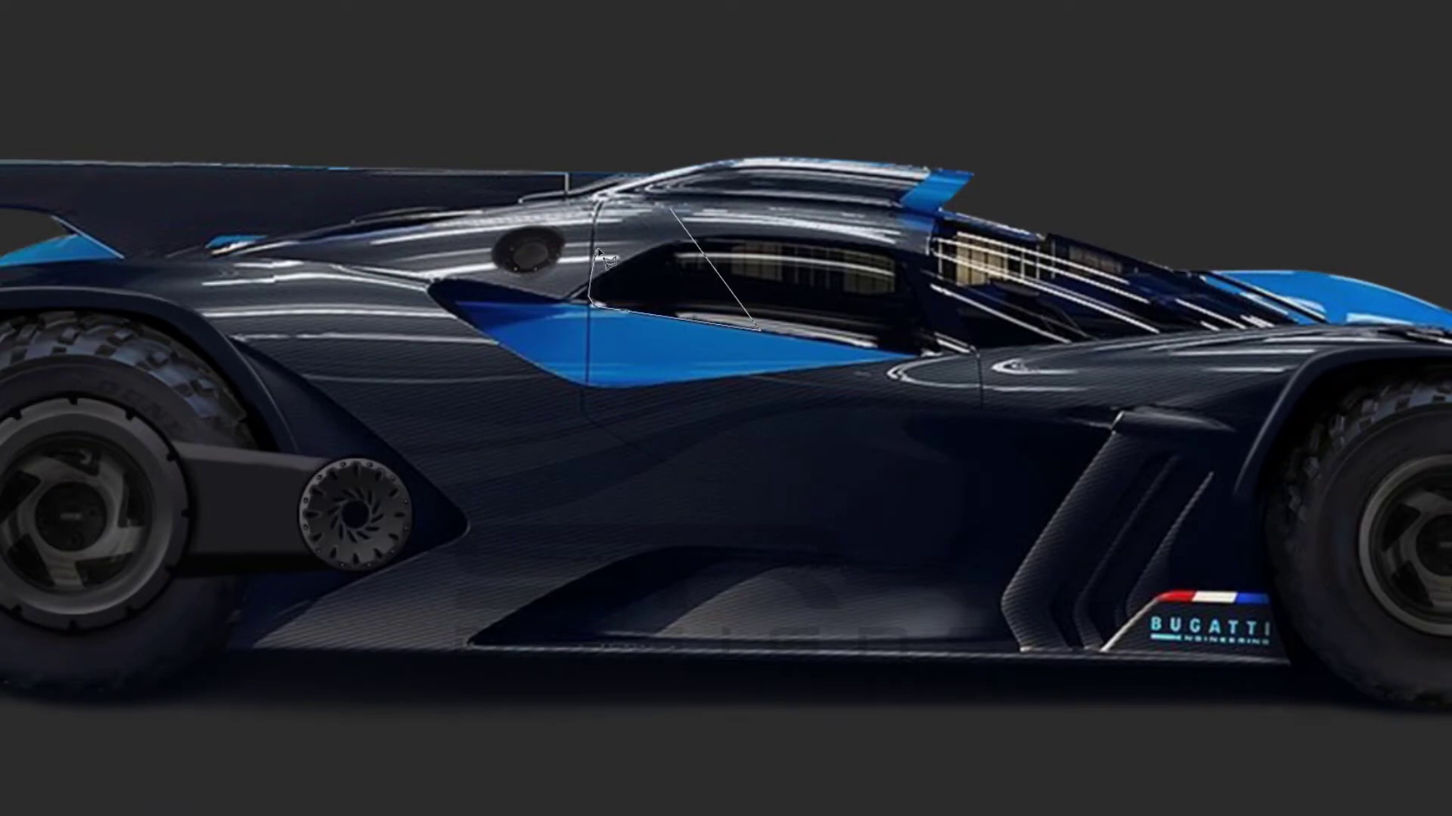
drag(666, 249, 725, 302)
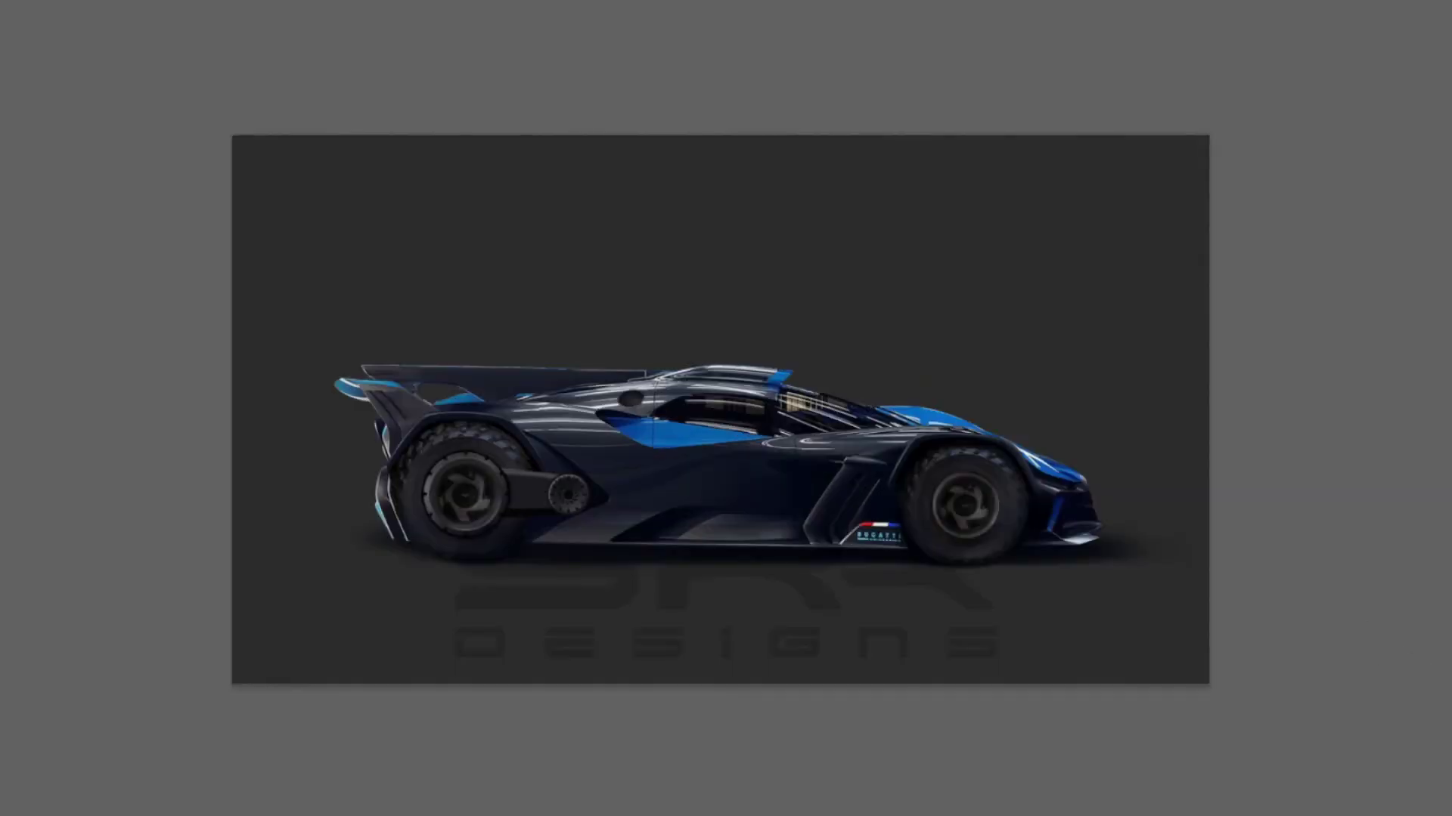
click(1357, 603)
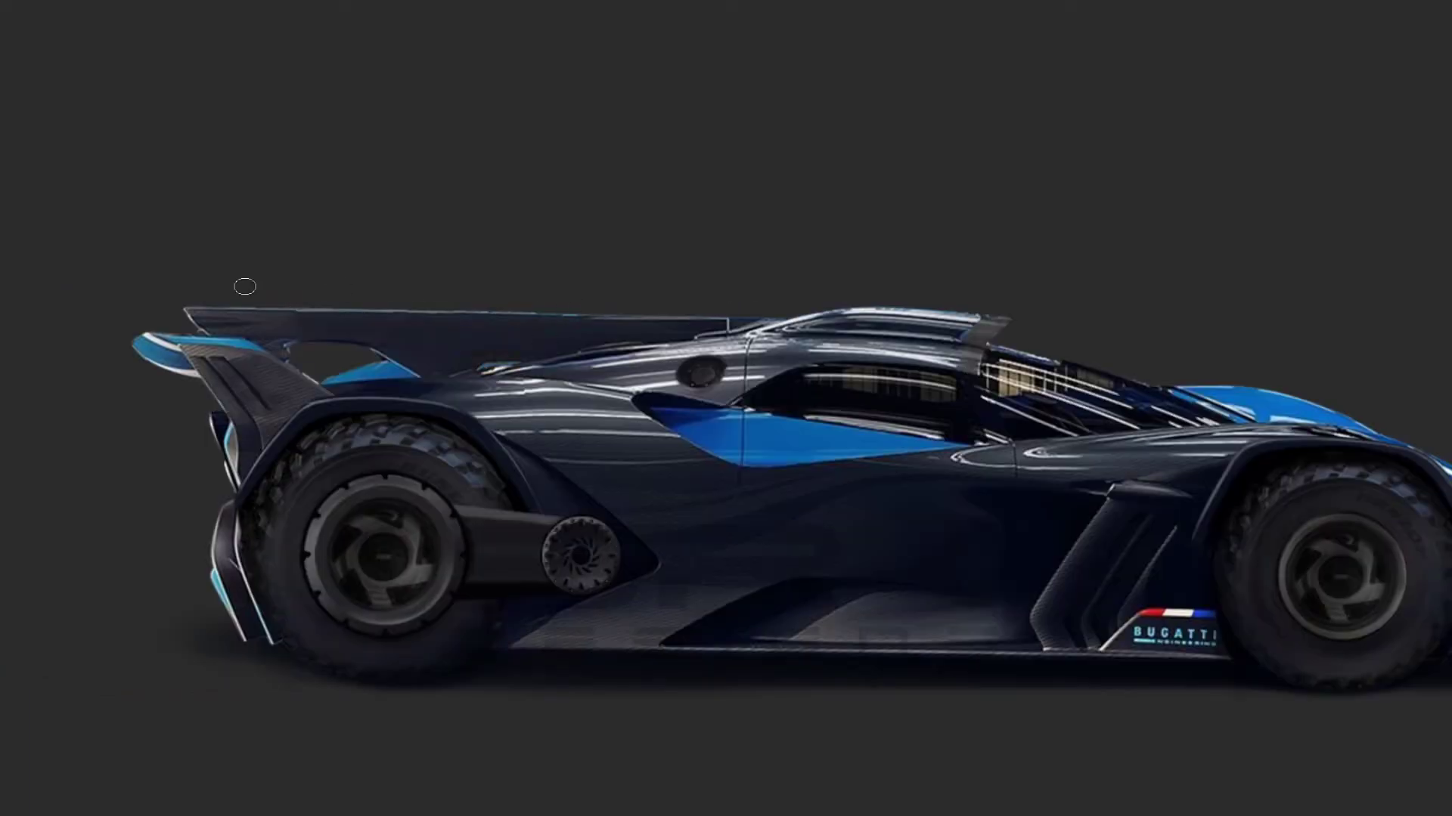
mouse_move(244, 287)
mouse_down()
mouse_move(336, 359)
mouse_move(824, 442)
mouse_up()
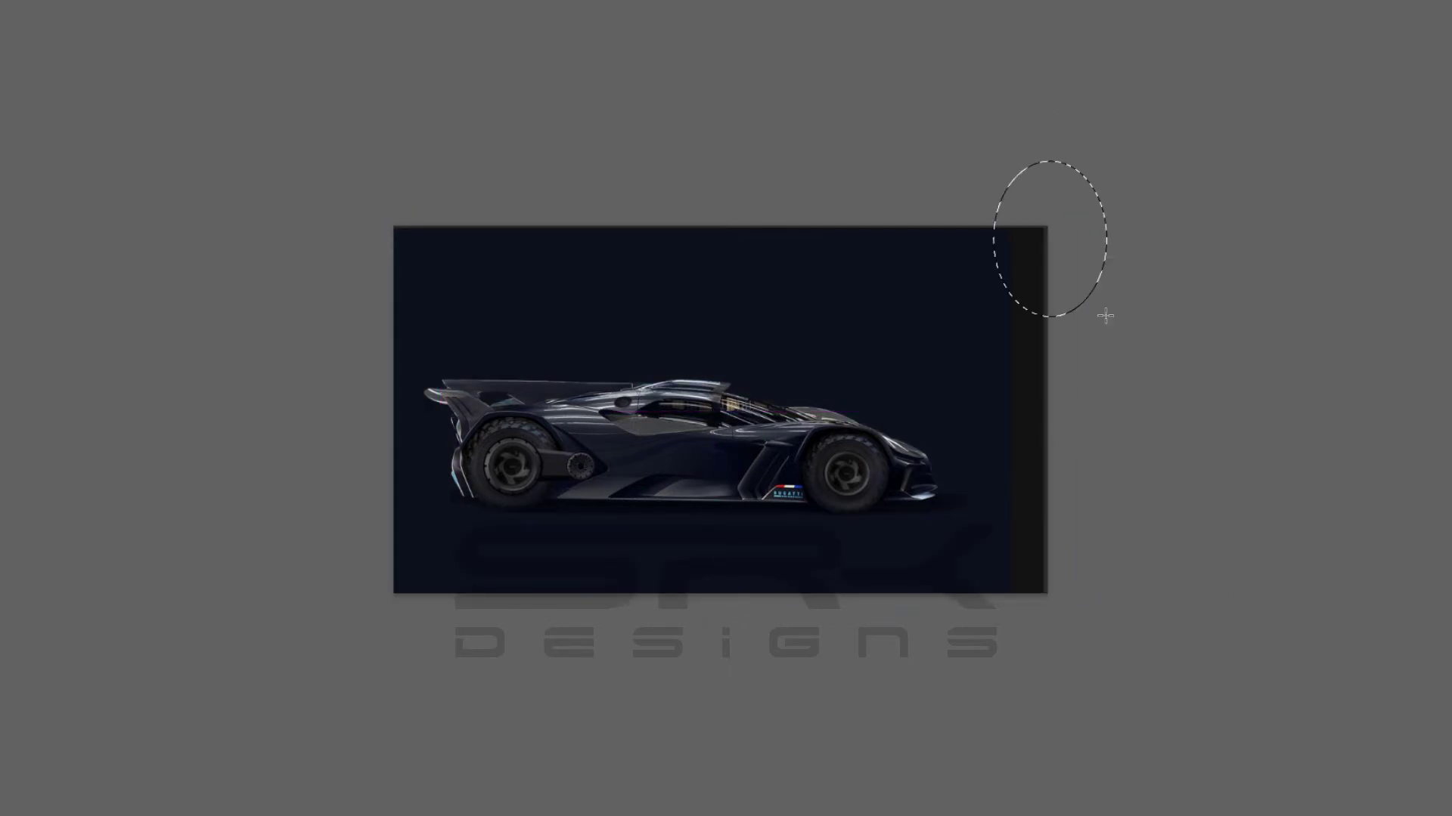
Step: Position the embedded night city photo with the lit bridge behind the car
ctrl+click(1008, 502)
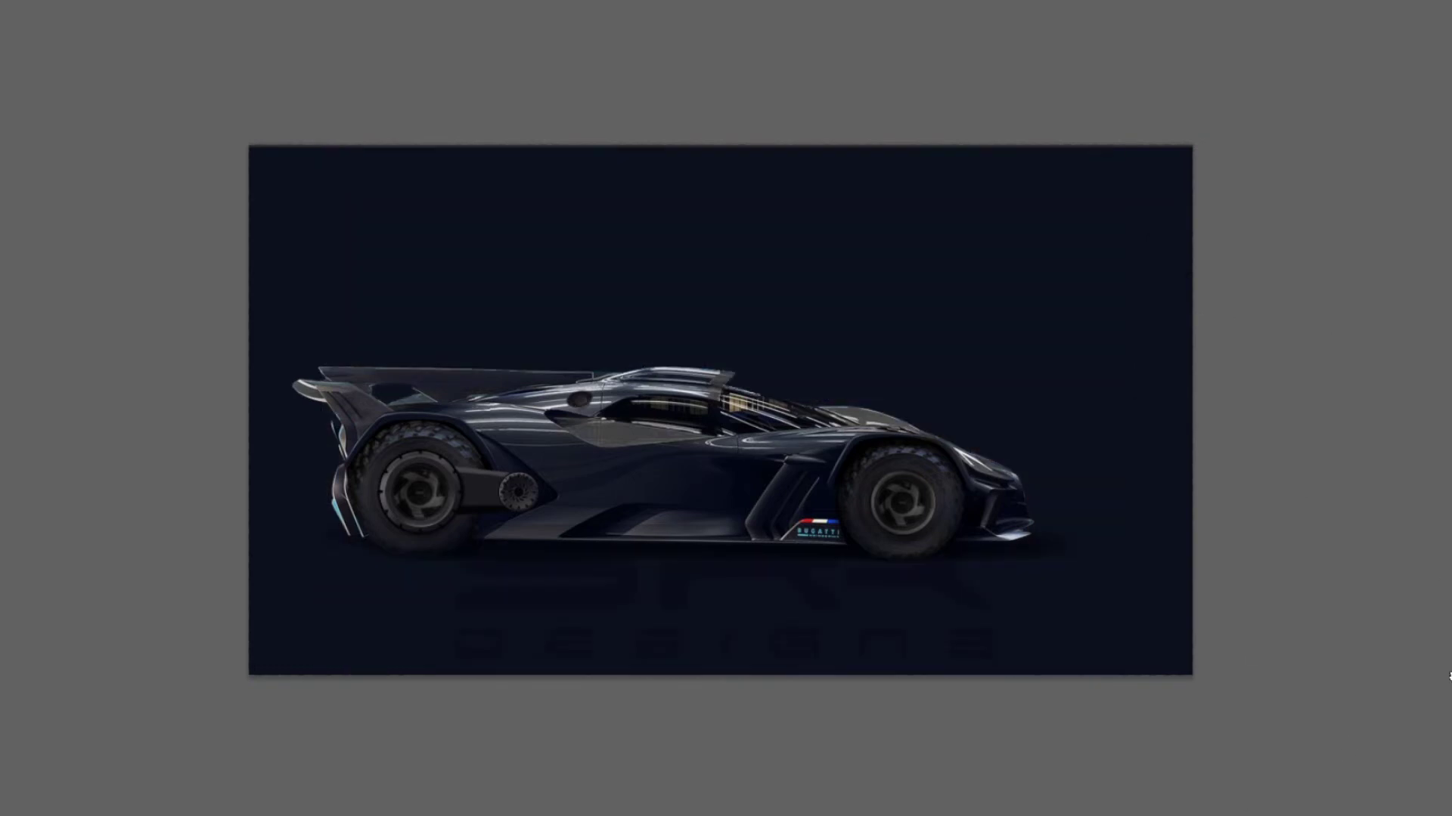
drag(1090, 345, 1006, 399)
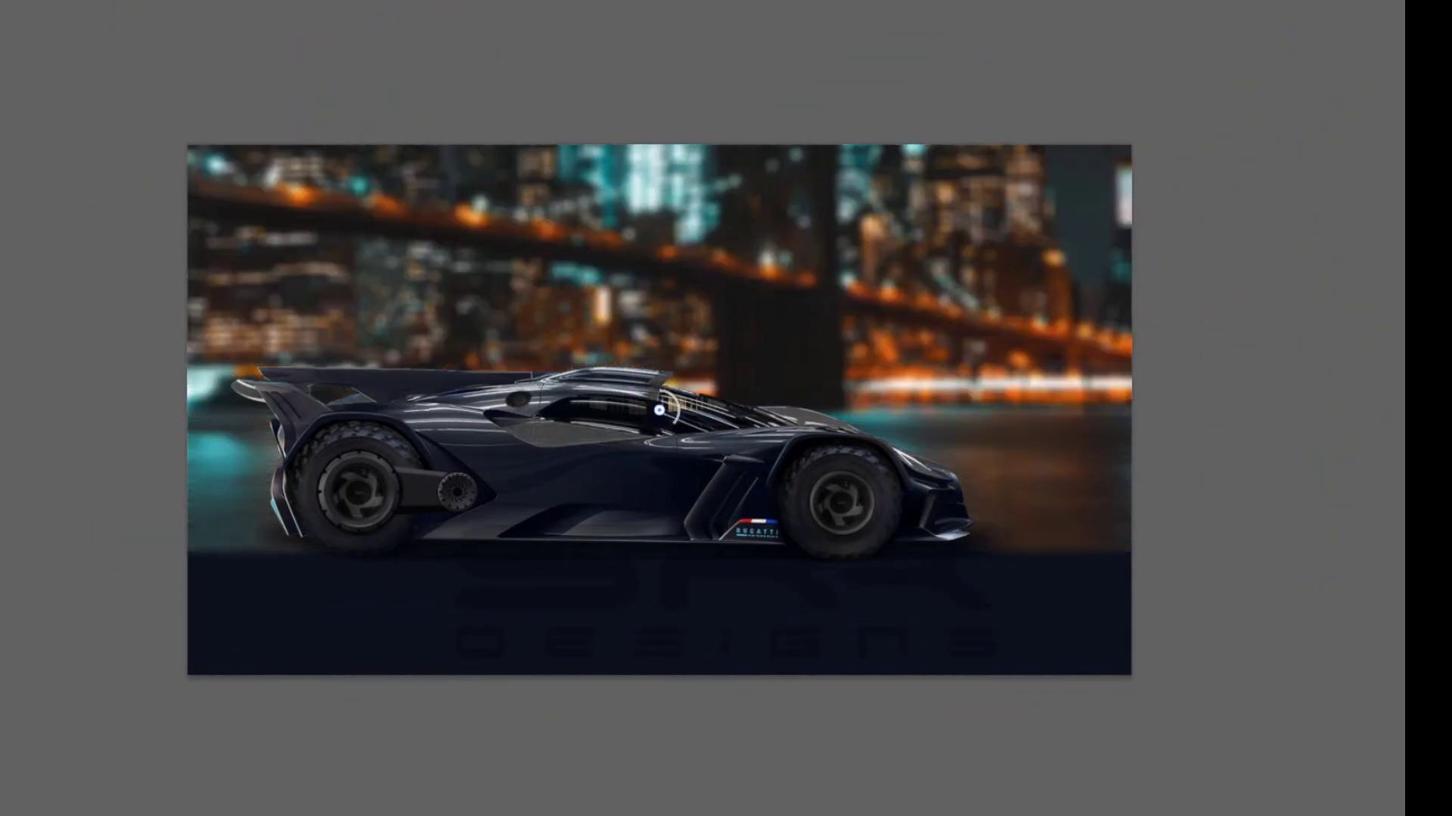
Step: Apply the Field Blur to the city backdrop and outline the side windows for a dark reflective fill
key(Return)
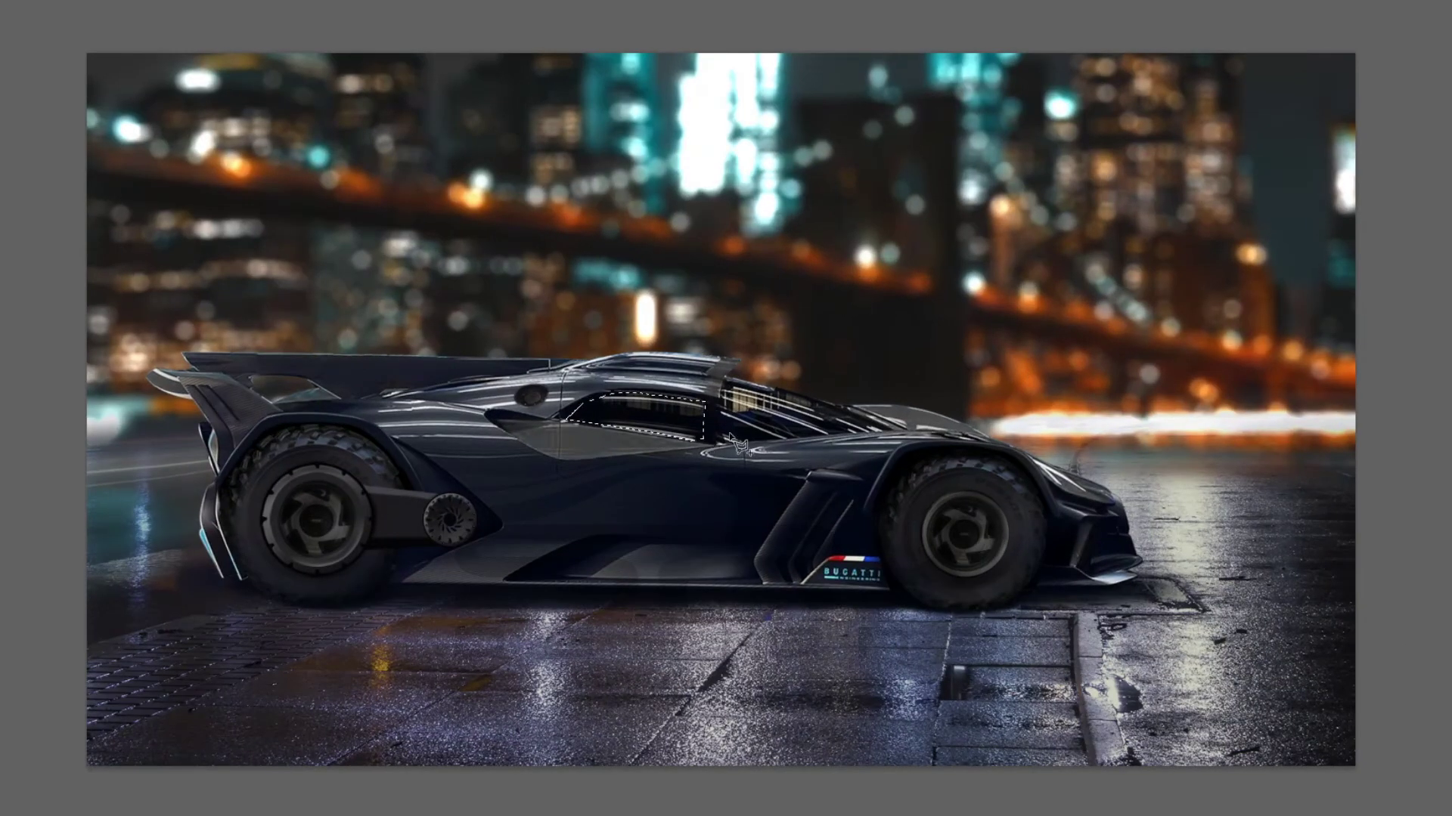
click(727, 387)
click(877, 428)
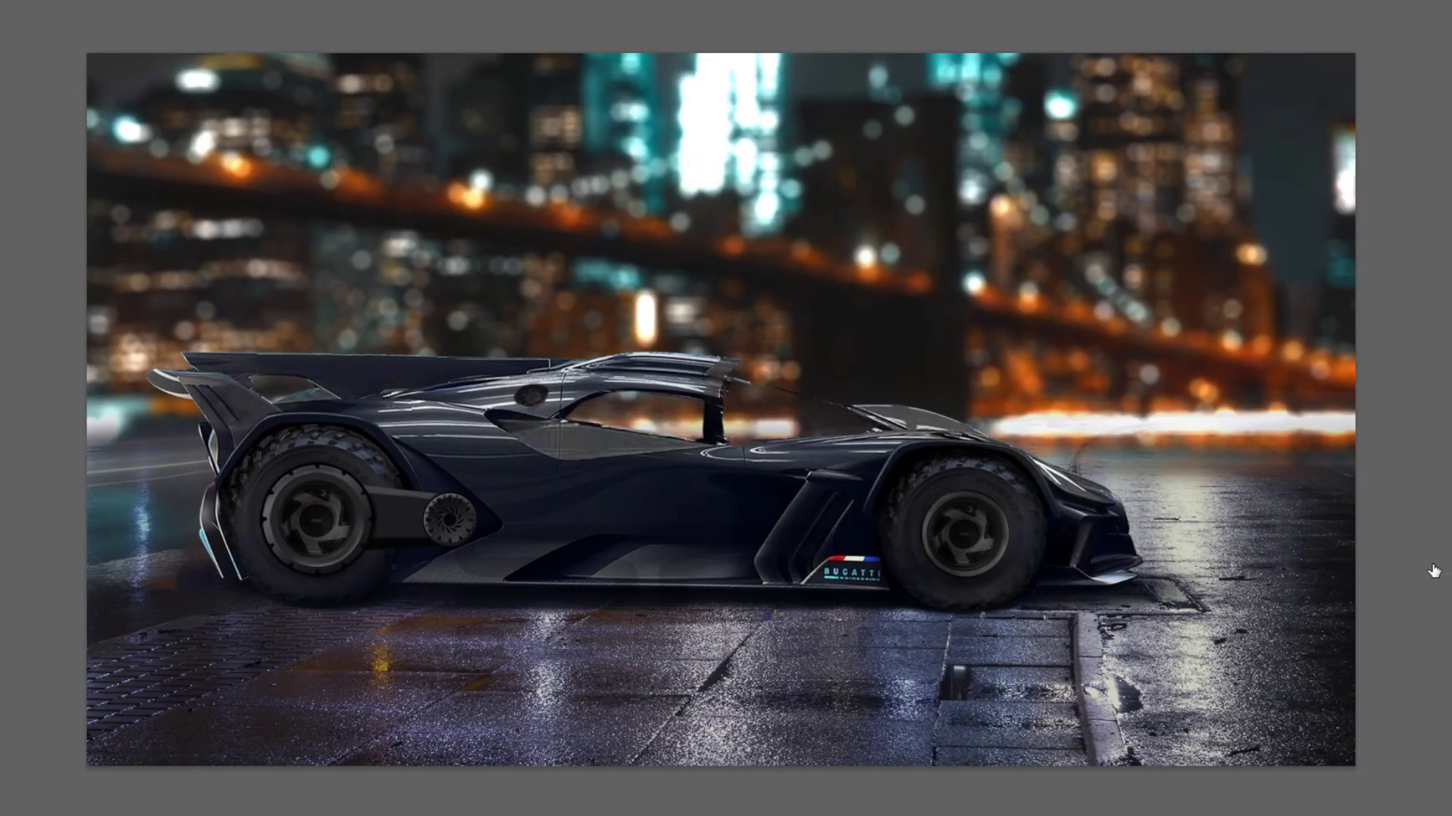
key(ctrl+d)
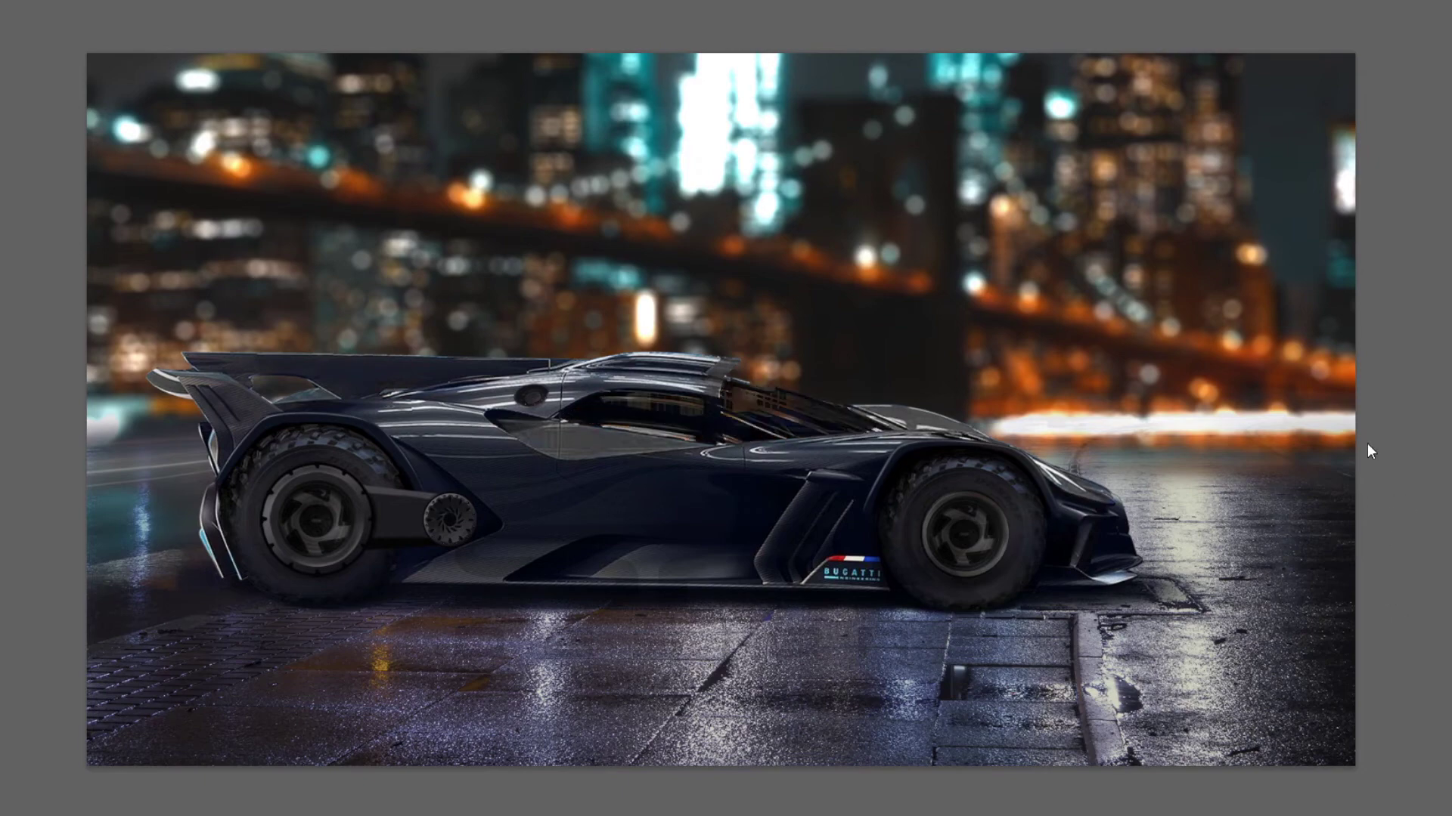